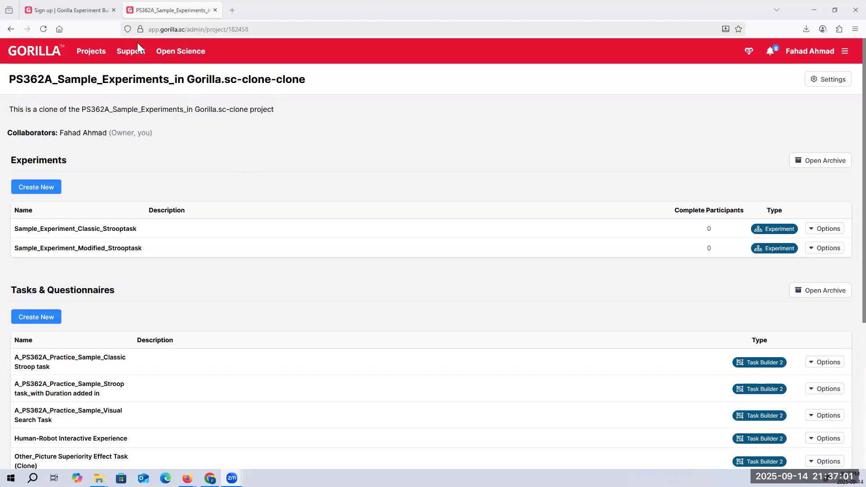
Review the free-plan sign-up page and the sample project's lists of experiments, tasks and questionnaires
{"action": "left_click", "coordinate": [79, 10]}
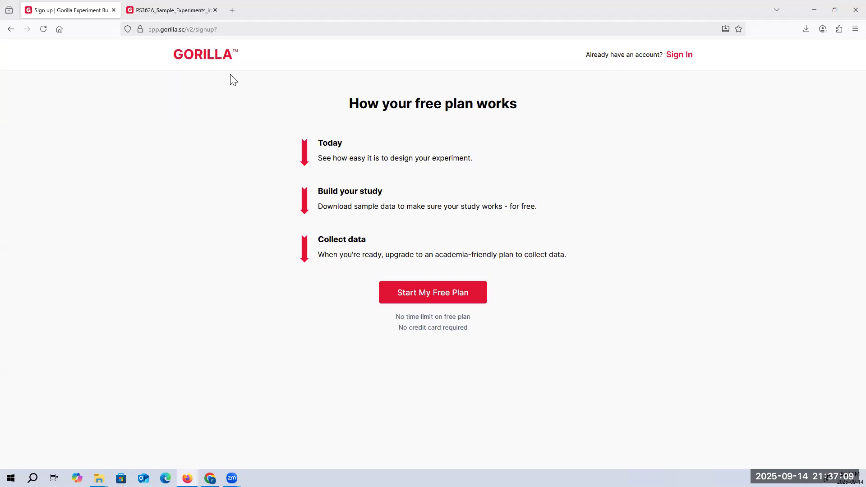
{"action": "left_click", "coordinate": [188, 10]}
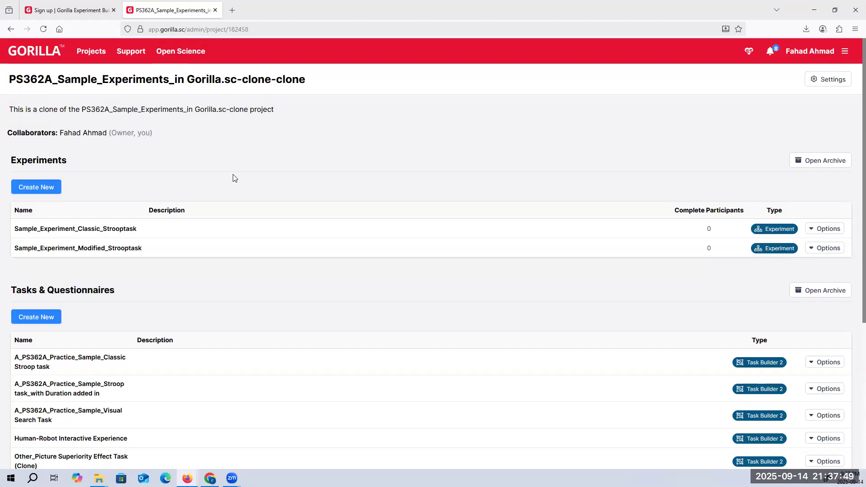
{"action": "scroll", "coordinate": [170, 210], "scroll_direction": "down", "scroll_amount": 1}
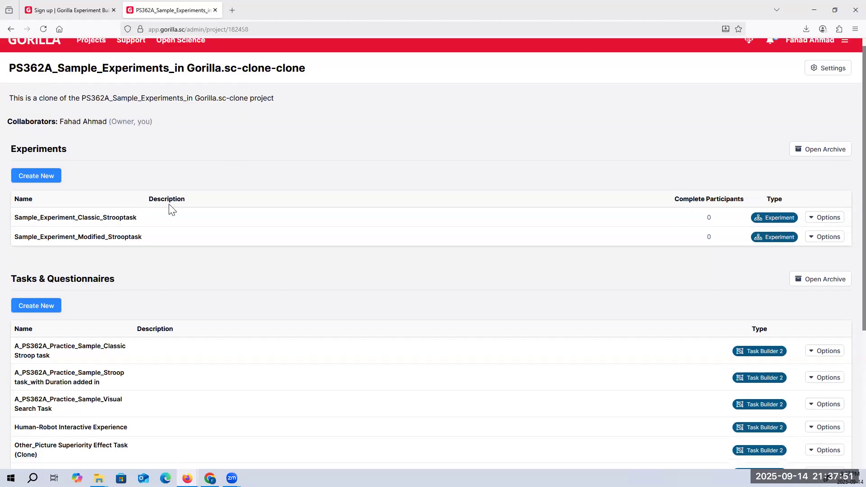
{"action": "scroll", "coordinate": [171, 210], "scroll_direction": "down", "scroll_amount": 4}
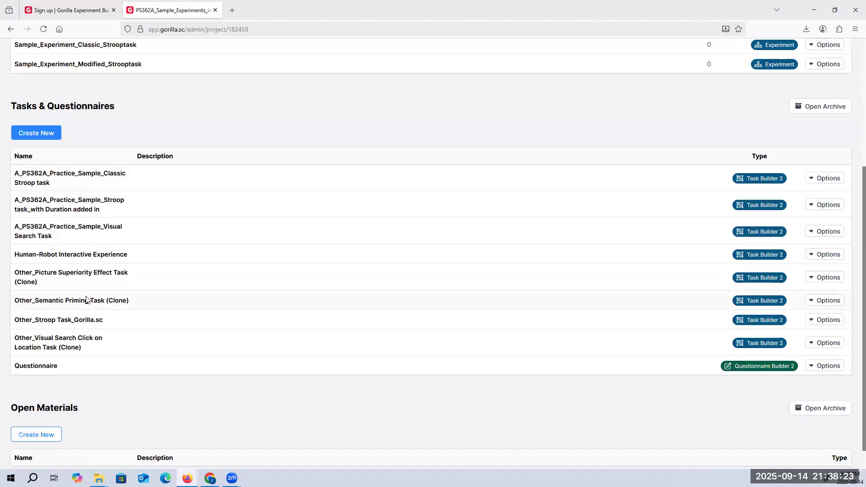
{"action": "left_click", "coordinate": [85, 176]}
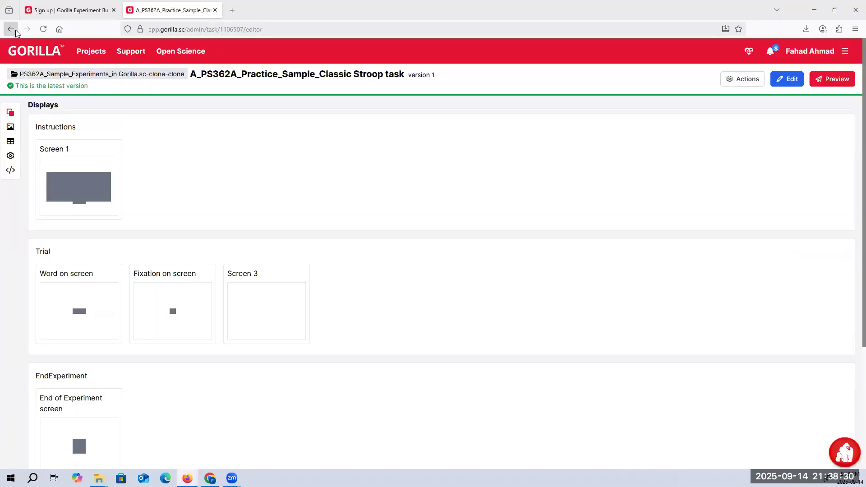
{"action": "left_click", "coordinate": [11, 29]}
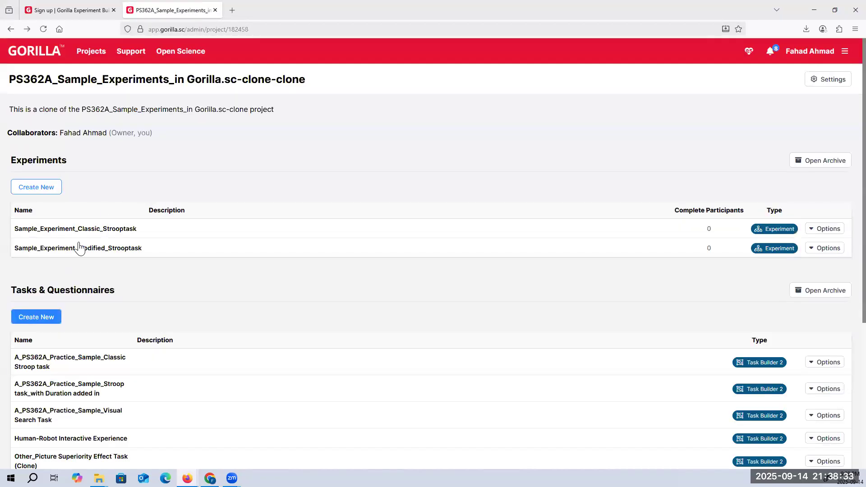
{"action": "scroll", "coordinate": [77, 251], "scroll_direction": "down", "scroll_amount": 3}
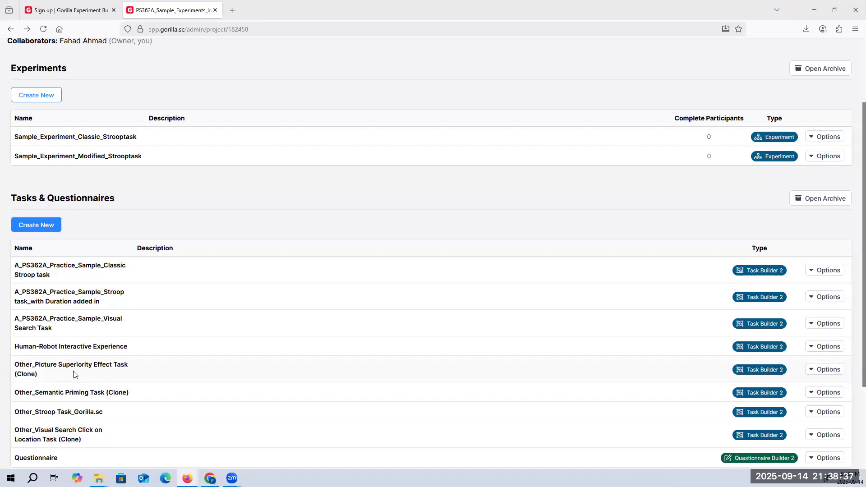
Examine the builder types offered for creating a new task or questionnaire, closing the choices without creating anything
{"action": "left_click", "coordinate": [40, 229]}
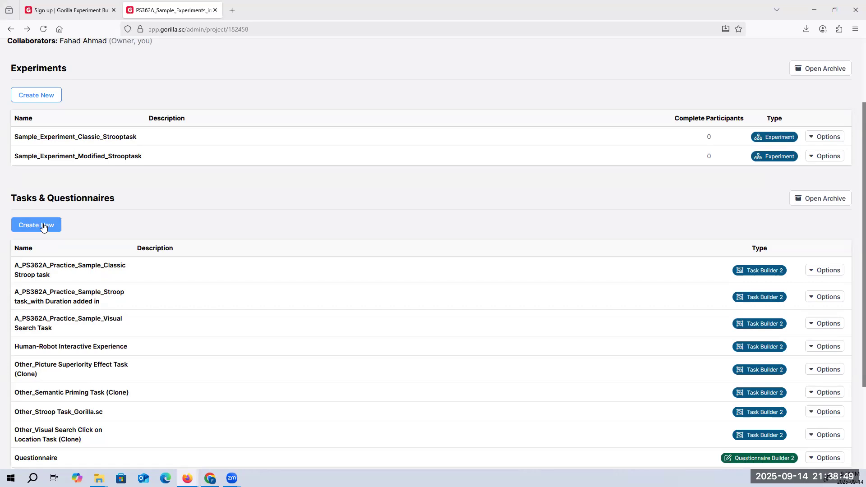
{"action": "left_click", "coordinate": [42, 224]}
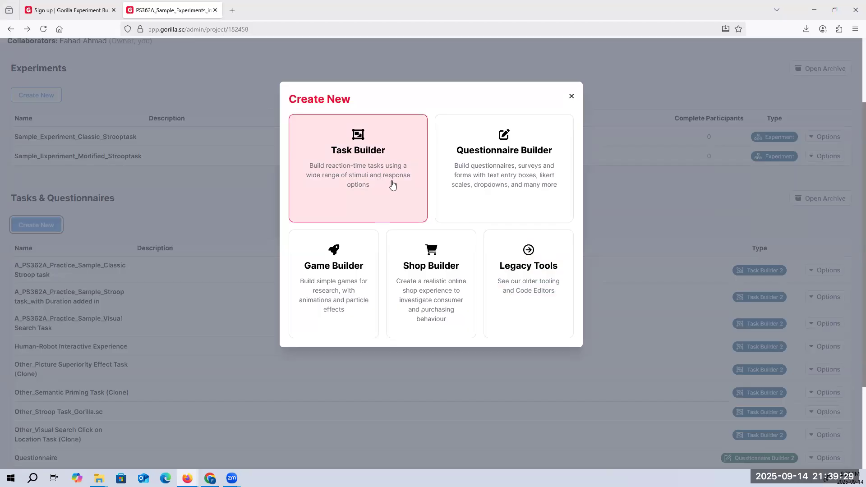
{"action": "left_click", "coordinate": [571, 98]}
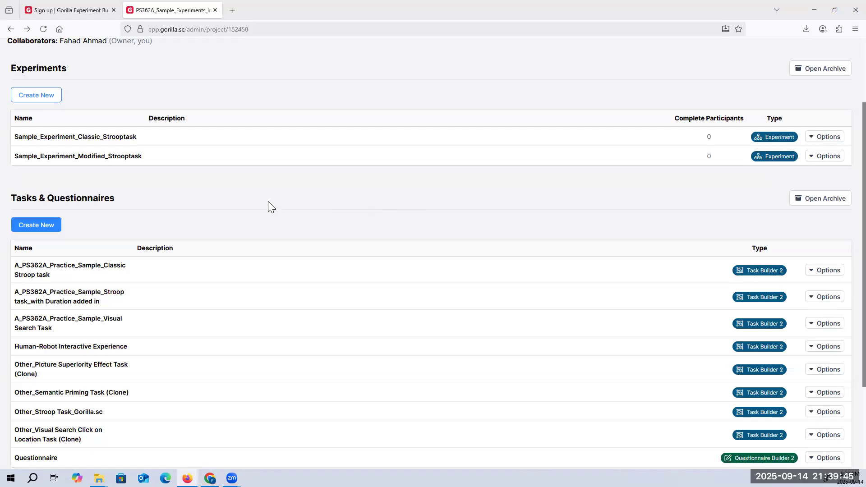
Open the task A_PS362A_Practice_Sample_Classic Stroop task from the project's Tasks & Questionnaires
{"action": "scroll", "coordinate": [268, 201], "scroll_direction": "up", "scroll_amount": 1}
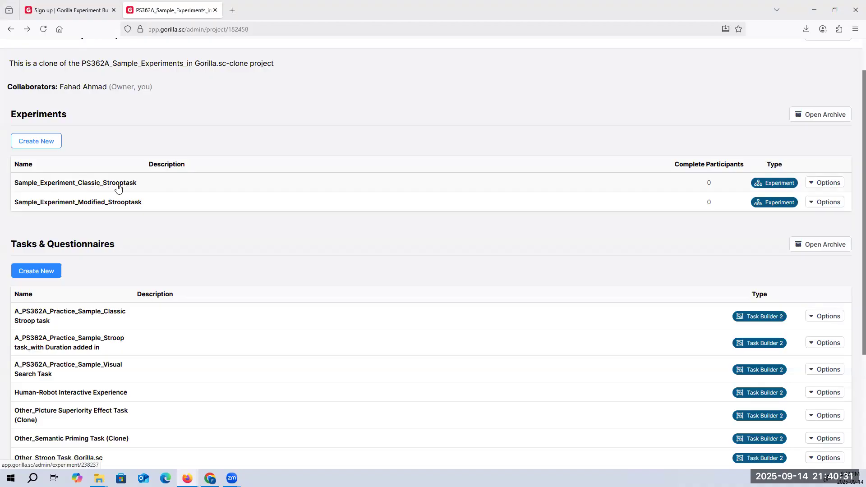
{"action": "scroll", "coordinate": [127, 237], "scroll_direction": "down", "scroll_amount": 2}
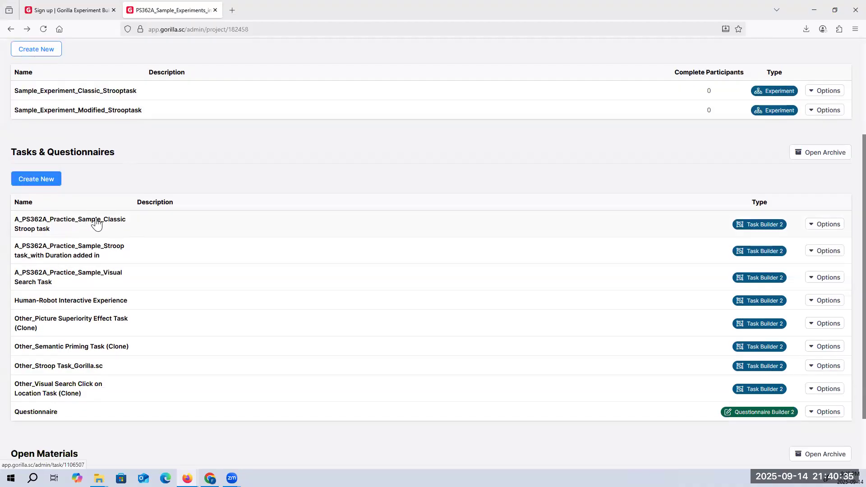
{"action": "left_click", "coordinate": [96, 223]}
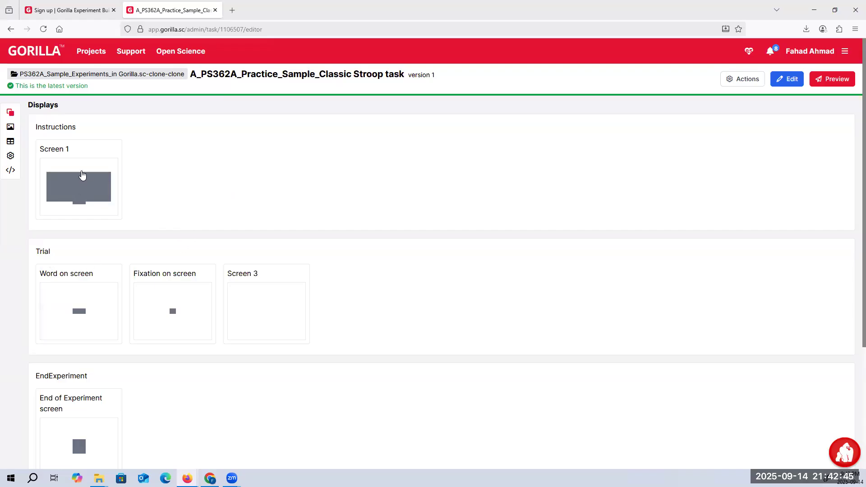
Examine the Instructions screen and the properties of the word's text object on the Trial display
{"action": "left_click", "coordinate": [82, 175]}
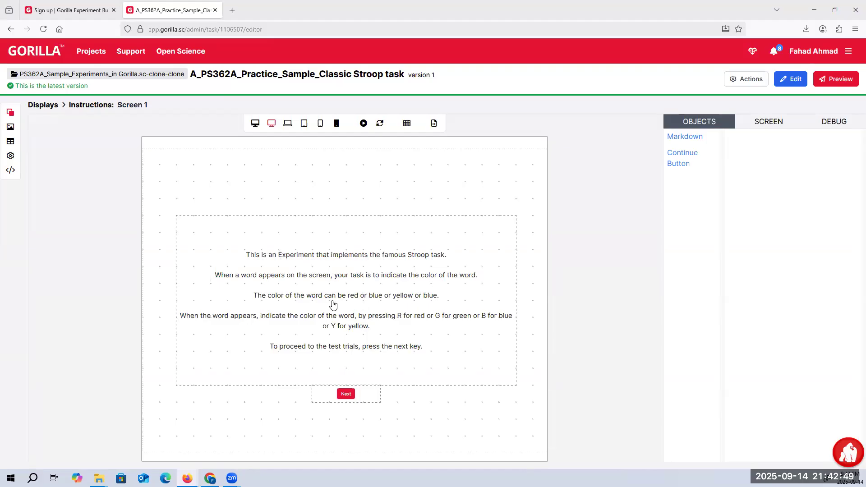
{"action": "left_click", "coordinate": [52, 108]}
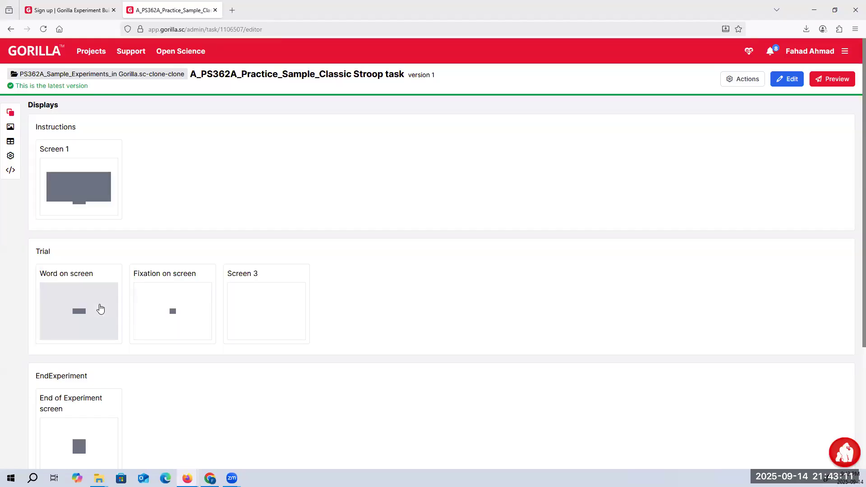
{"action": "left_click", "coordinate": [100, 308]}
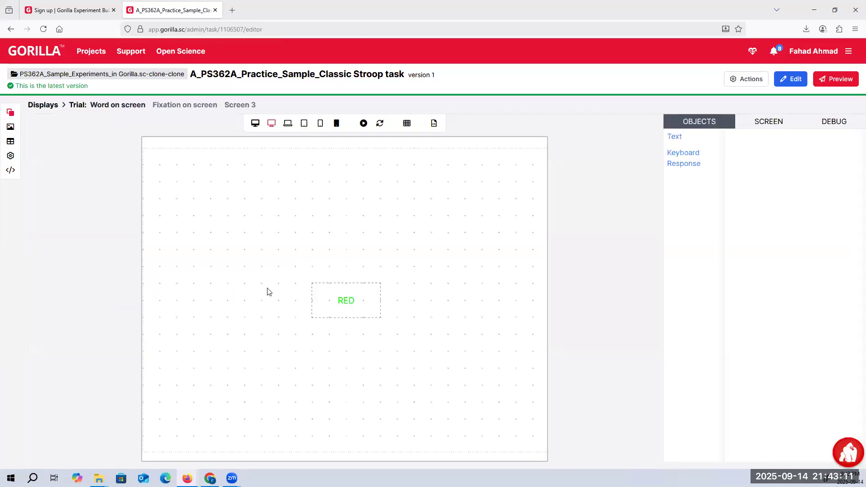
{"action": "left_click", "coordinate": [323, 293]}
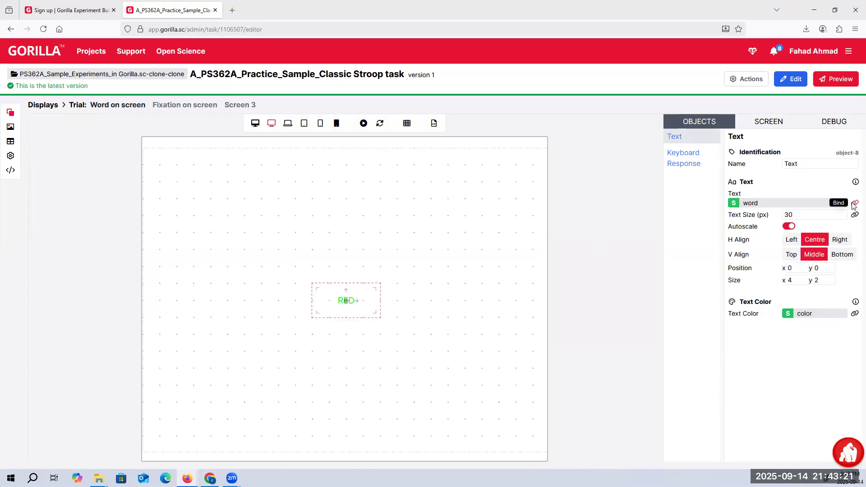
Put the Classic Stroop task into edit mode and review its spreadsheet and stimuli
{"action": "left_click", "coordinate": [795, 79]}
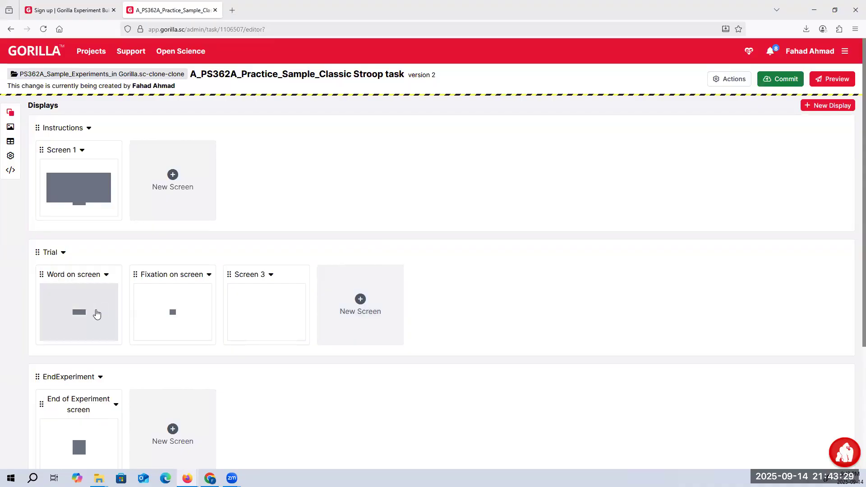
{"action": "left_click", "coordinate": [10, 141]}
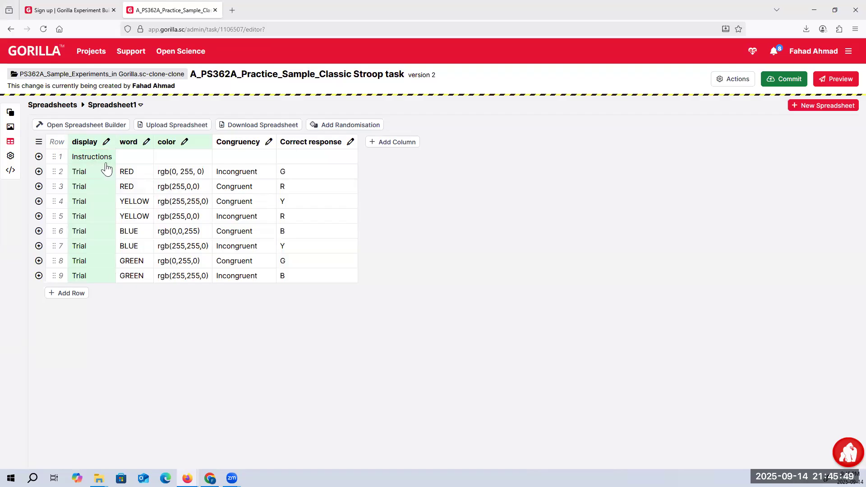
{"action": "left_click", "coordinate": [11, 128]}
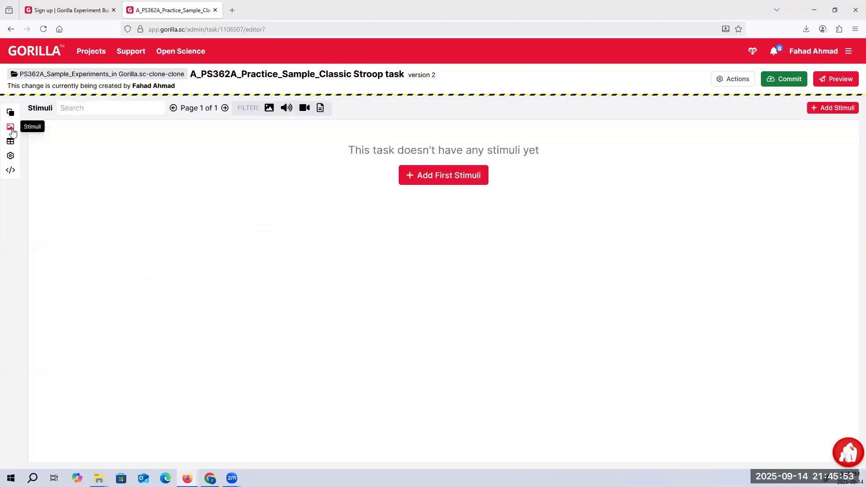
{"action": "left_click", "coordinate": [11, 142]}
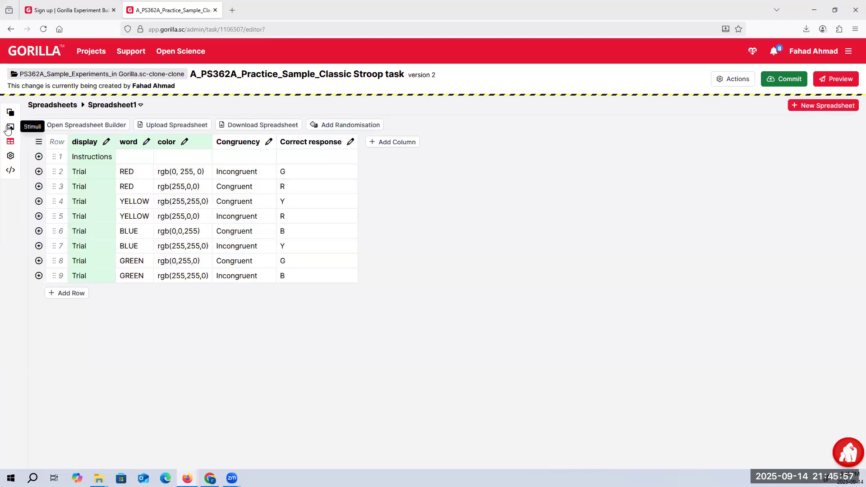
{"action": "left_click", "coordinate": [9, 128]}
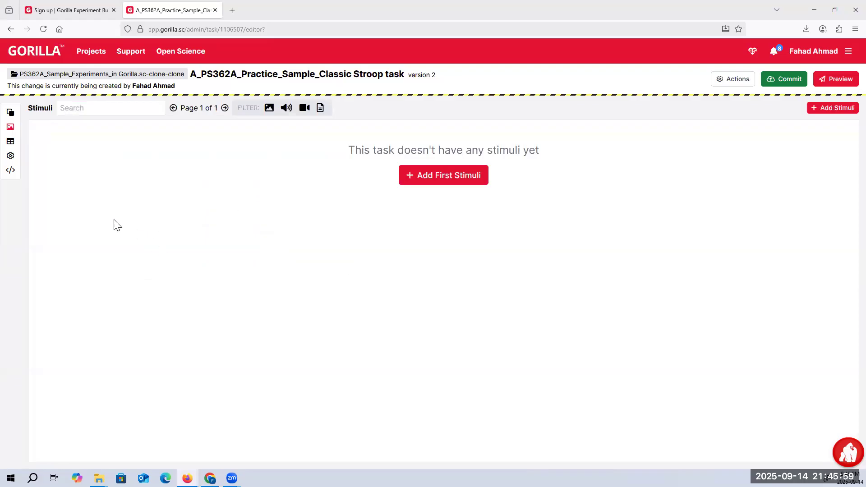
Rename the text object on the Trial display's "Word on screen" screen as Stroop_Word
{"action": "left_click", "coordinate": [10, 112]}
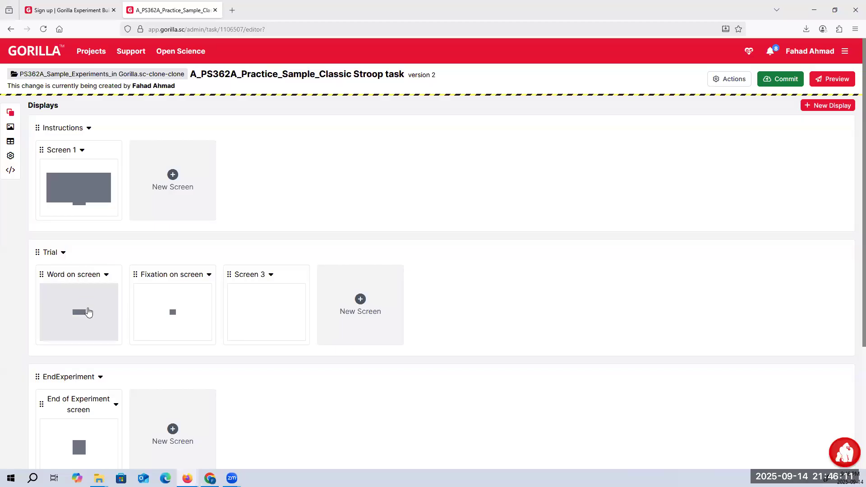
{"action": "left_click", "coordinate": [88, 311]}
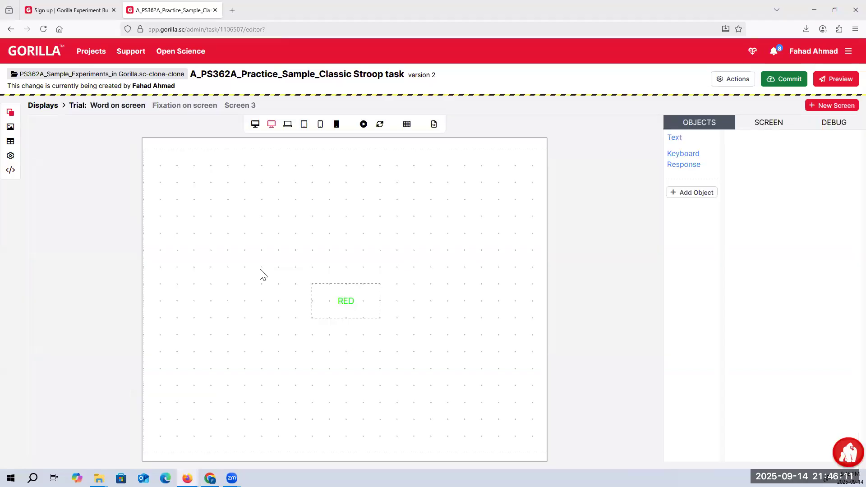
{"action": "left_click", "coordinate": [680, 141]}
{"action": "left_click_drag", "start_coordinate": [808, 165], "coordinate": [787, 167]}
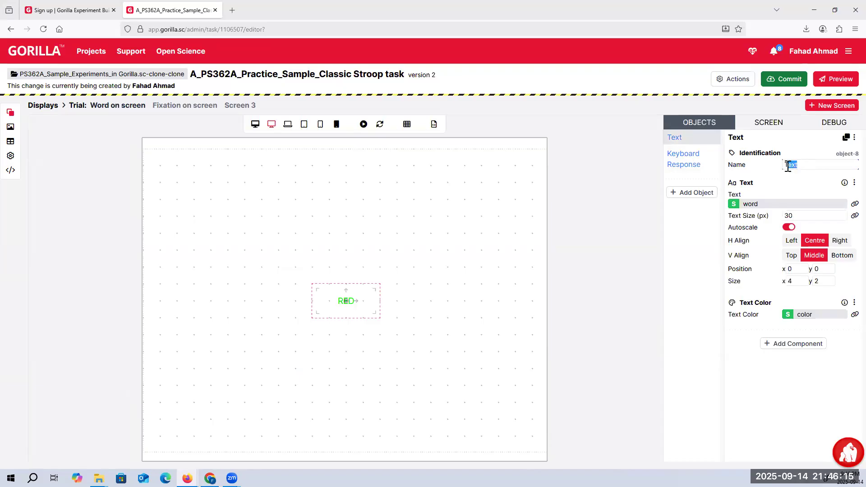
{"action": "key", "text": "BackSpace"}
{"action": "key", "text": "BackSpace"}
{"action": "type", "text": "Stt"}
{"action": "type", "text": "oop"}
{"action": "type", "text": "_Word"}
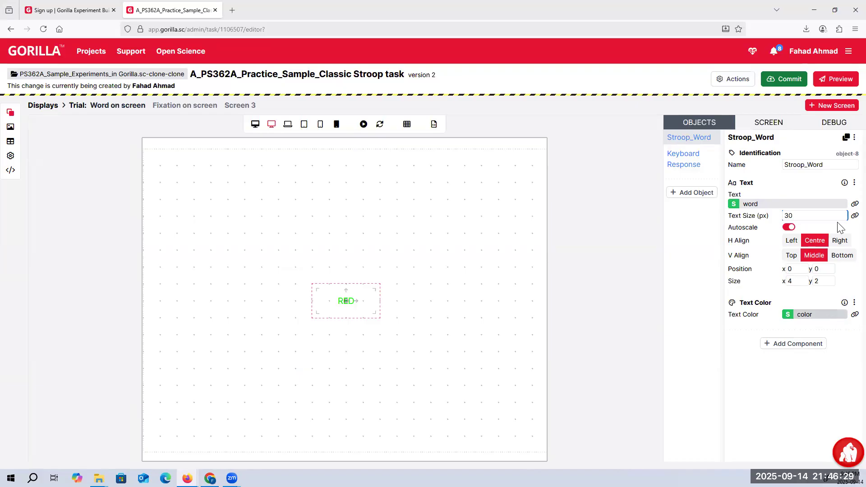
Inspect the spreadsheet column bindings of Stroop_Word's text and text color without changing them
{"action": "left_click", "coordinate": [755, 204]}
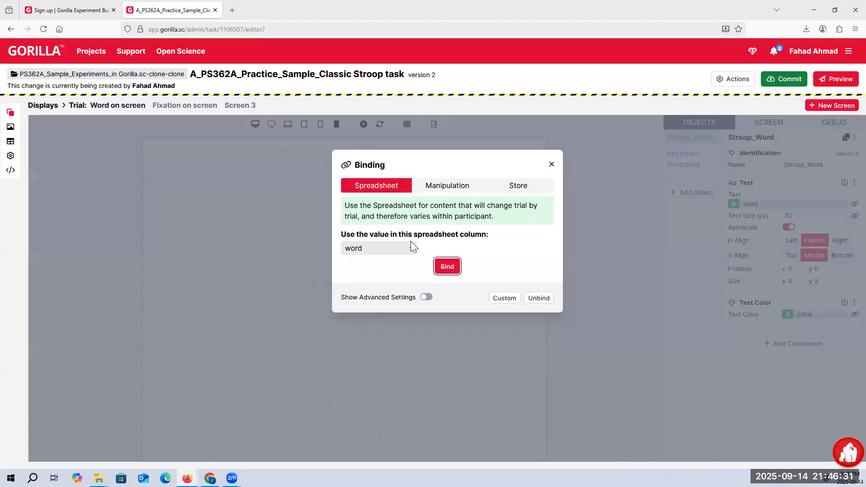
{"action": "left_click", "coordinate": [395, 247]}
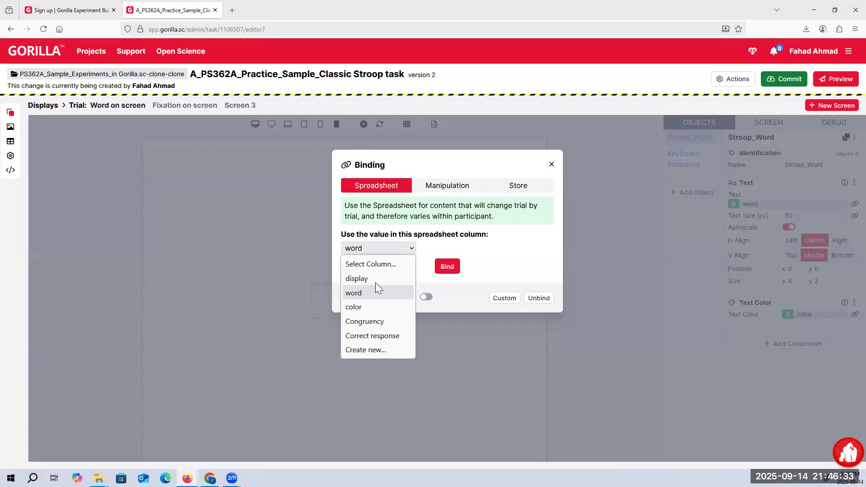
{"action": "left_click", "coordinate": [551, 165]}
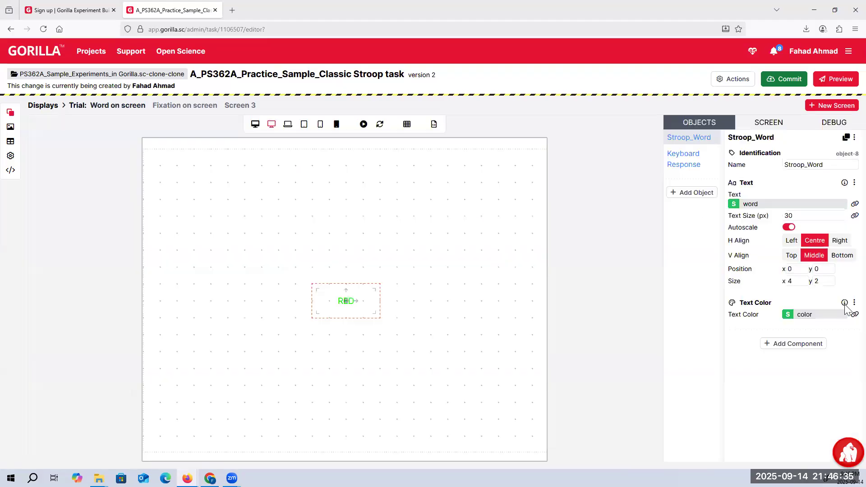
{"action": "left_click", "coordinate": [846, 317]}
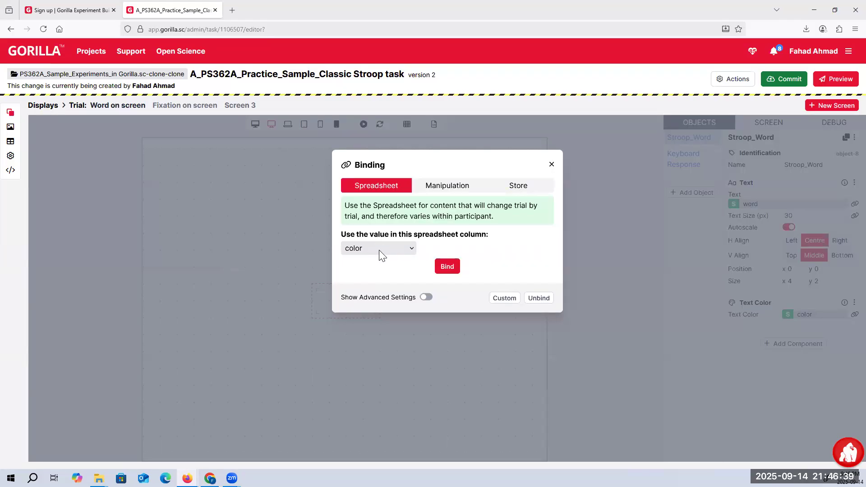
{"action": "left_click", "coordinate": [552, 164]}
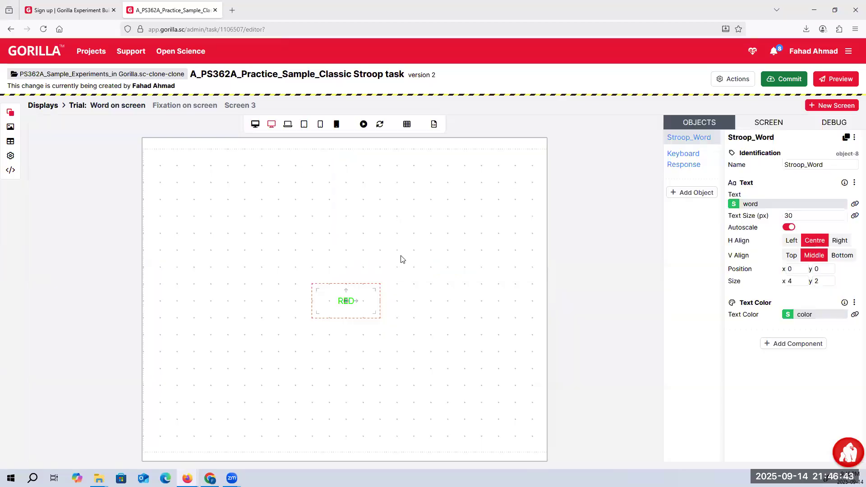
Format the thank-you sentence on the EndExperiment display's End of Experiment screen as a top-level Markdown heading with a single #
{"action": "left_click", "coordinate": [50, 110]}
{"action": "scroll", "coordinate": [84, 342], "scroll_direction": "down", "scroll_amount": 2}
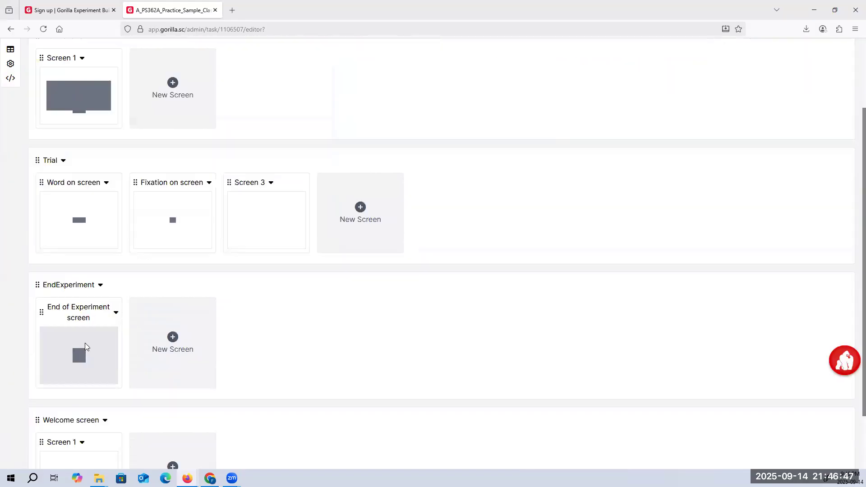
{"action": "left_click", "coordinate": [84, 343]}
{"action": "left_click", "coordinate": [325, 292]}
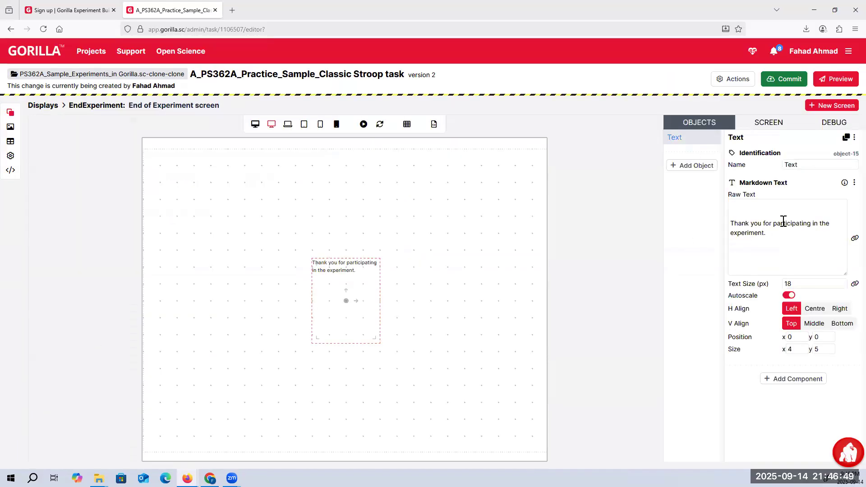
{"action": "mouse_move", "coordinate": [763, 203]}
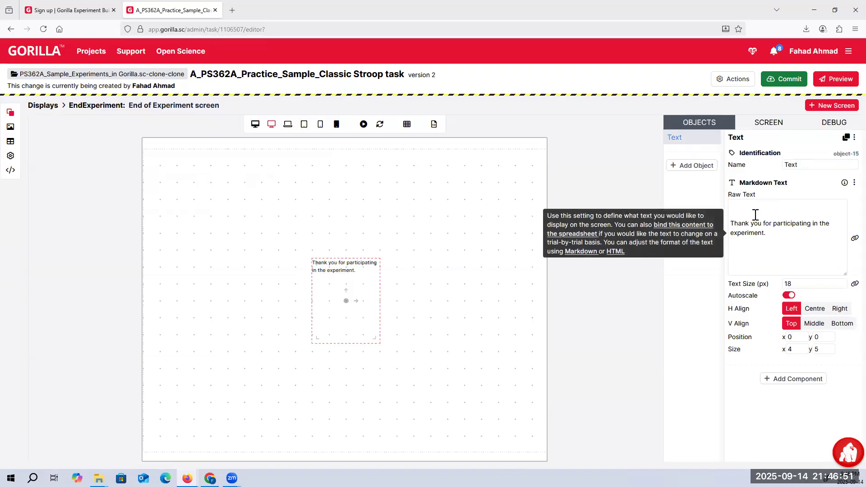
{"action": "left_click_drag", "start_coordinate": [769, 235], "coordinate": [732, 219]}
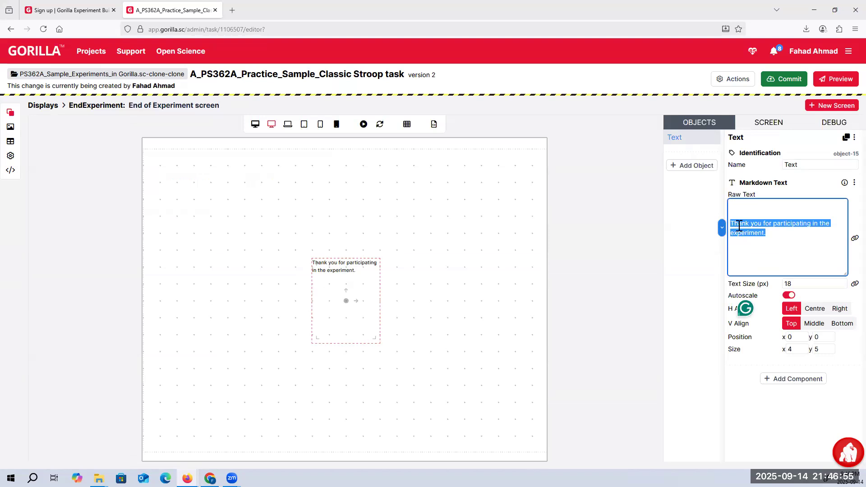
{"action": "mouse_move", "coordinate": [750, 216]}
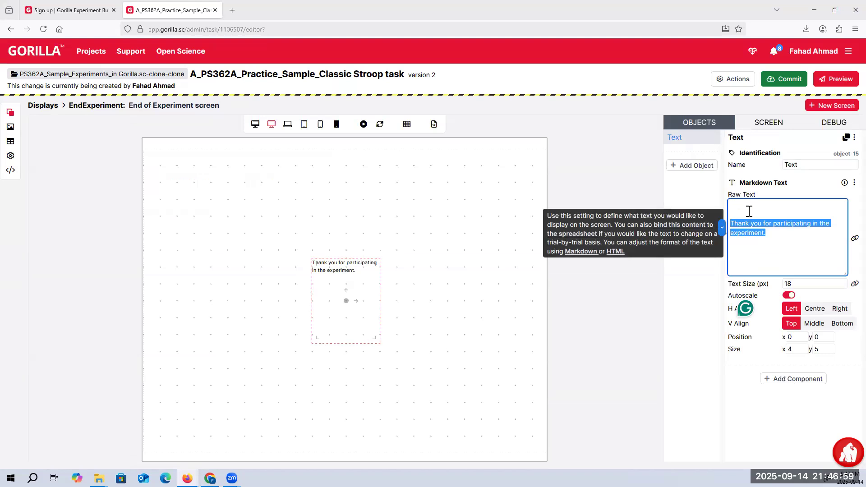
{"action": "left_click", "coordinate": [744, 210]}
{"action": "left_click", "coordinate": [733, 222]}
{"action": "type", "text": "##"}
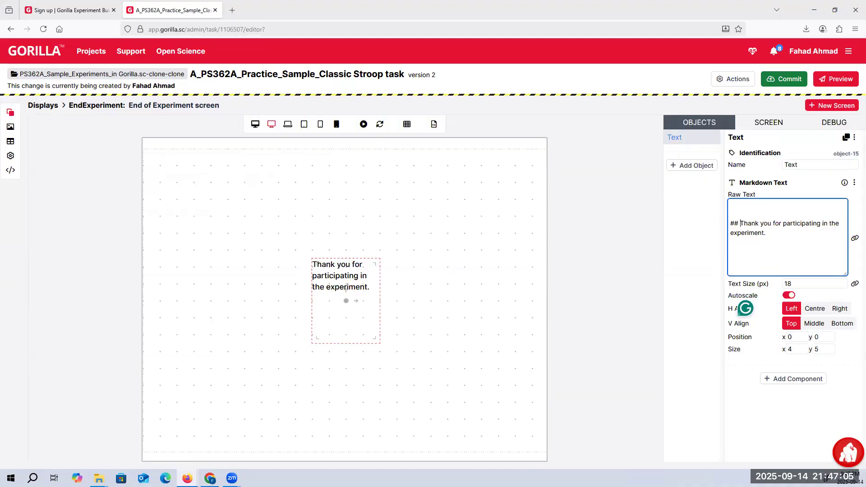
{"action": "key", "text": "BackSpace"}
{"action": "key", "text": "BackSpace"}
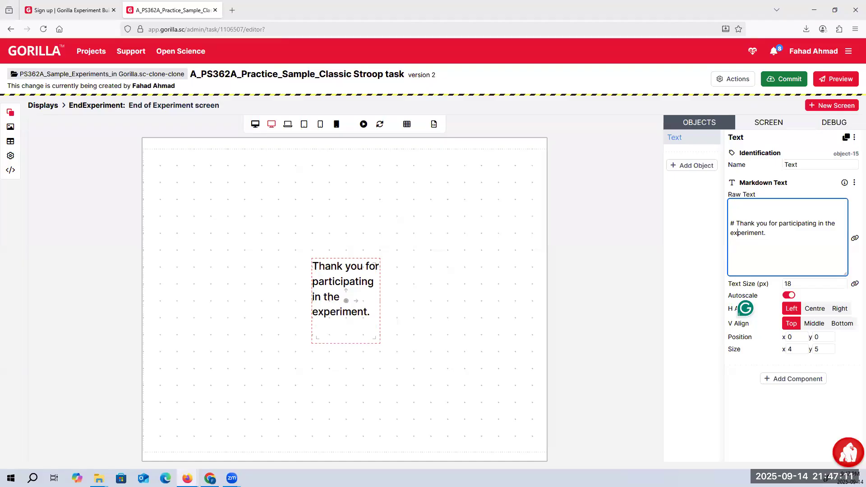
Add a <br></br> line break and the sentence "Great having you participate in my experiment." below the thank-you heading
{"action": "key", "text": "Return"}
{"action": "type", "text": "<br></br>"}
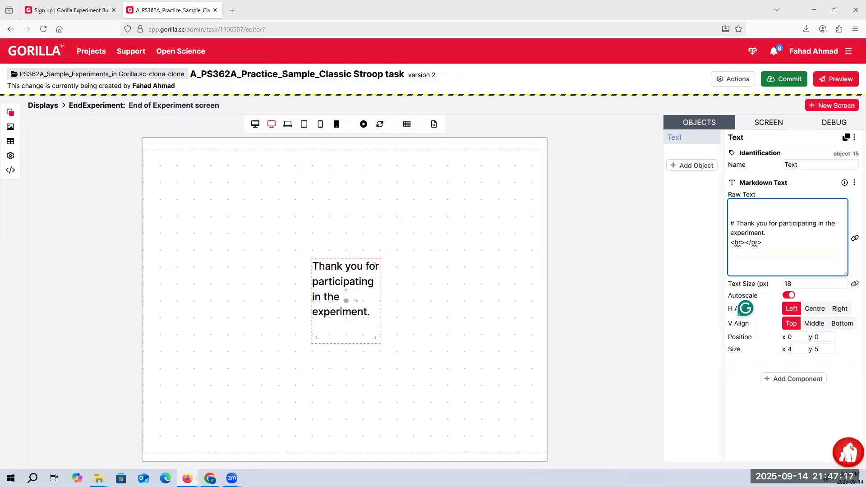
{"action": "type", "text": "Great having you partic"}
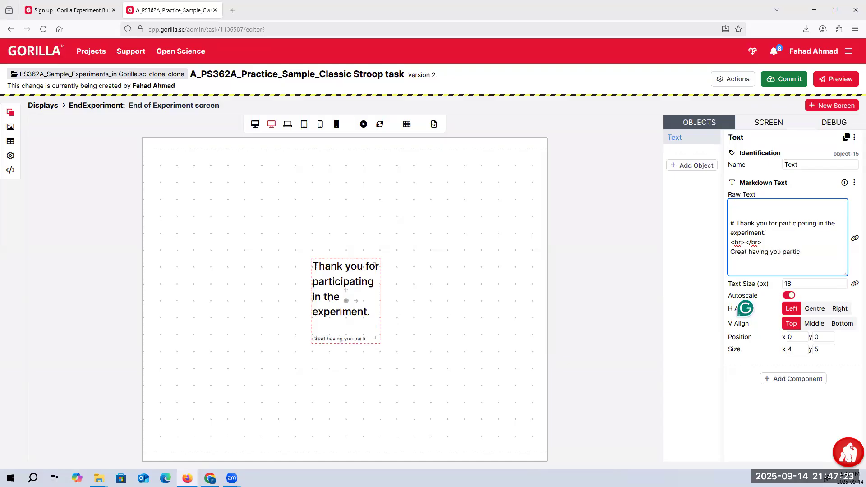
{"action": "type", "text": "ipate in my experiment."}
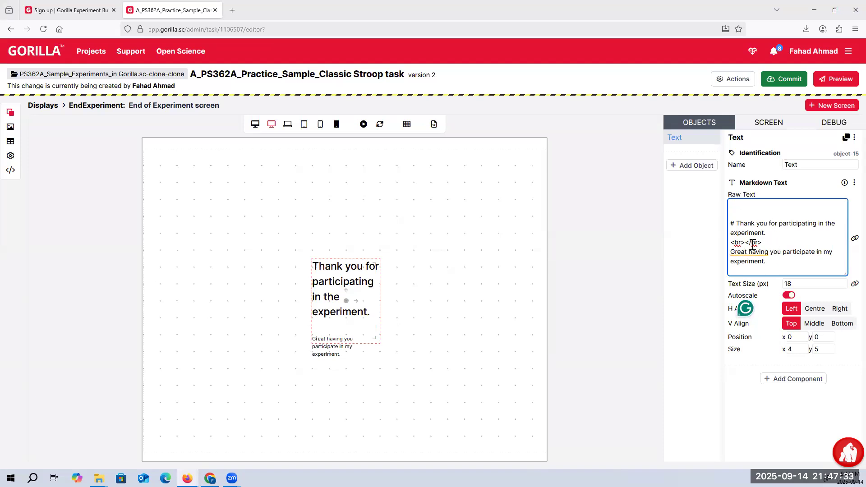
Review the overview of the task's displays and open the Trial display's "Word on screen" screen
{"action": "left_click", "coordinate": [52, 111]}
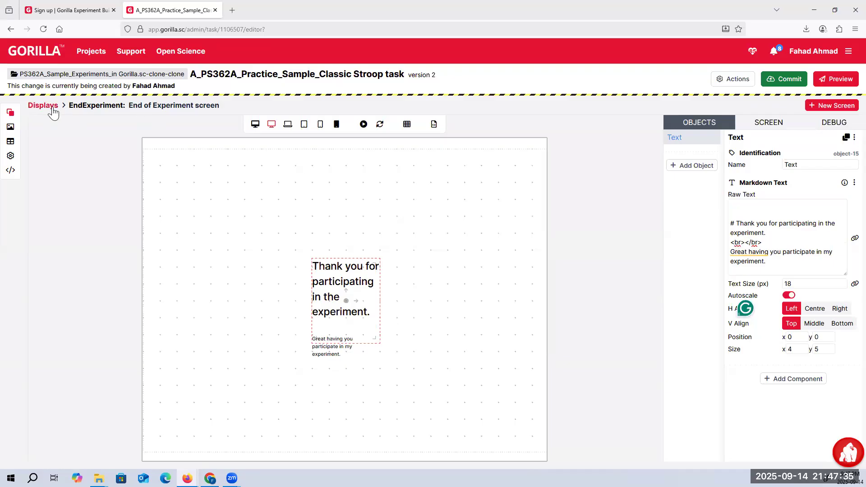
{"action": "scroll", "coordinate": [212, 243], "scroll_direction": "down", "scroll_amount": 3}
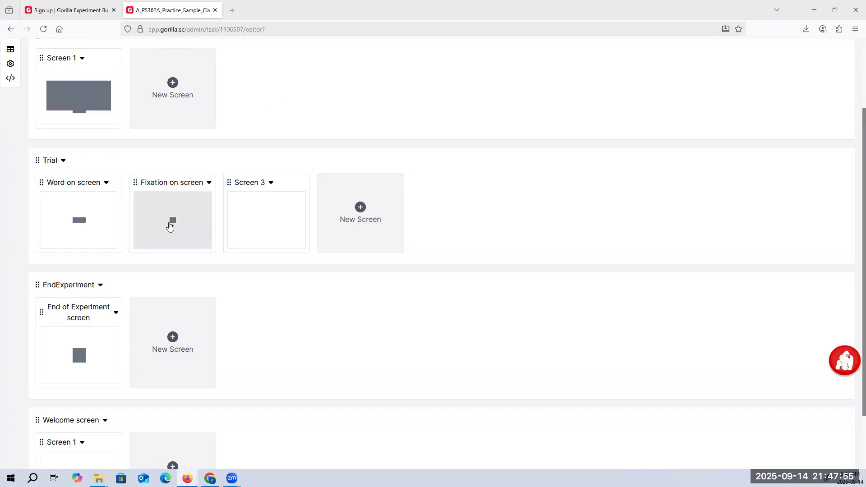
{"action": "scroll", "coordinate": [257, 174], "scroll_direction": "up", "scroll_amount": 1}
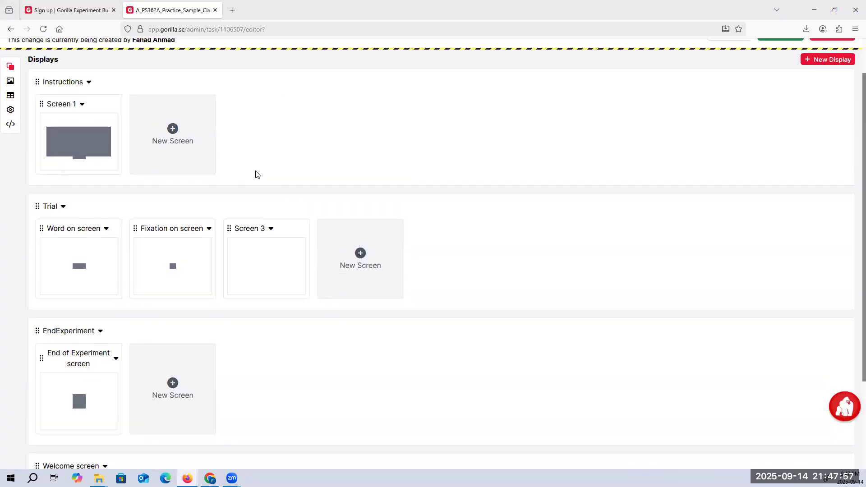
{"action": "scroll", "coordinate": [257, 175], "scroll_direction": "up", "scroll_amount": 1}
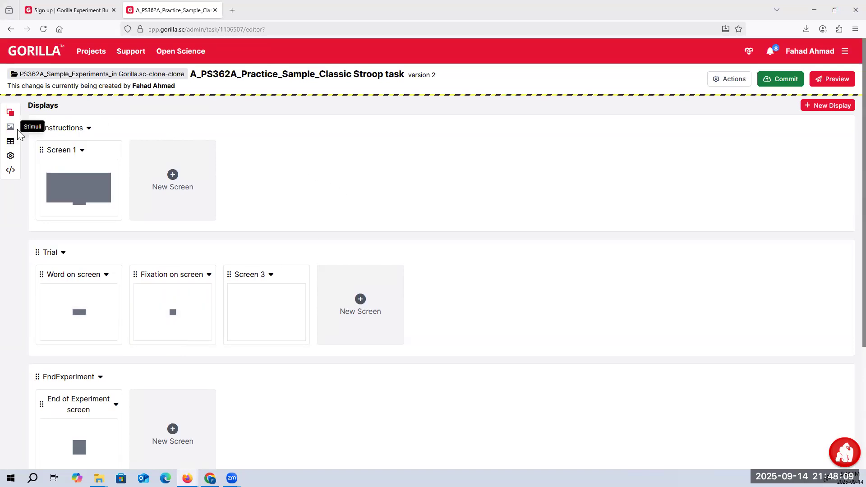
{"action": "left_click", "coordinate": [96, 313]}
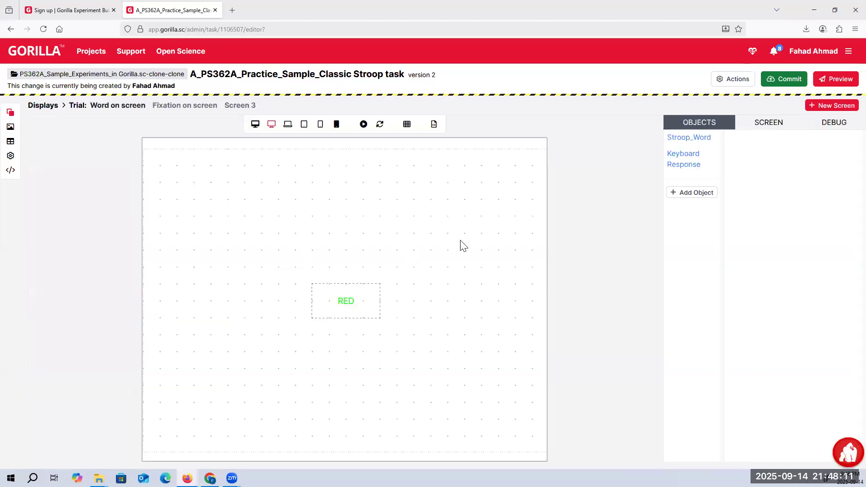
Browse the components available for a new object on "Word on screen", from Advanced Positioning down to Fixation Timing
{"action": "left_click", "coordinate": [692, 193]}
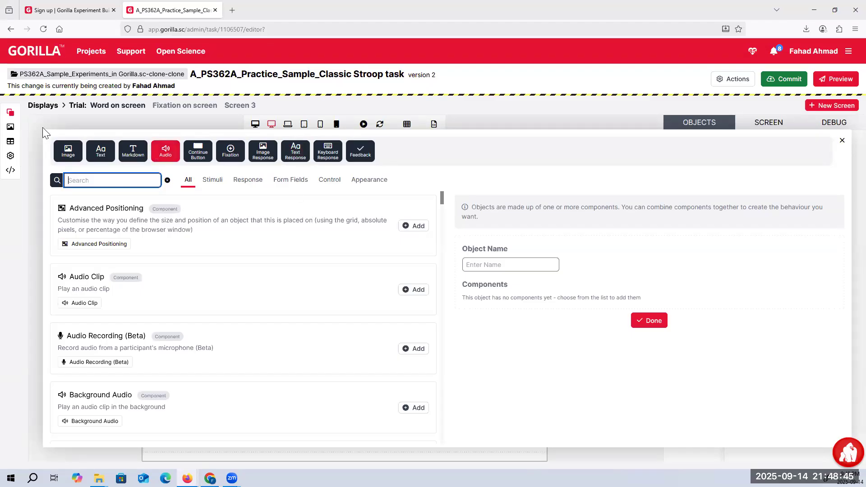
{"action": "left_click", "coordinate": [10, 128]}
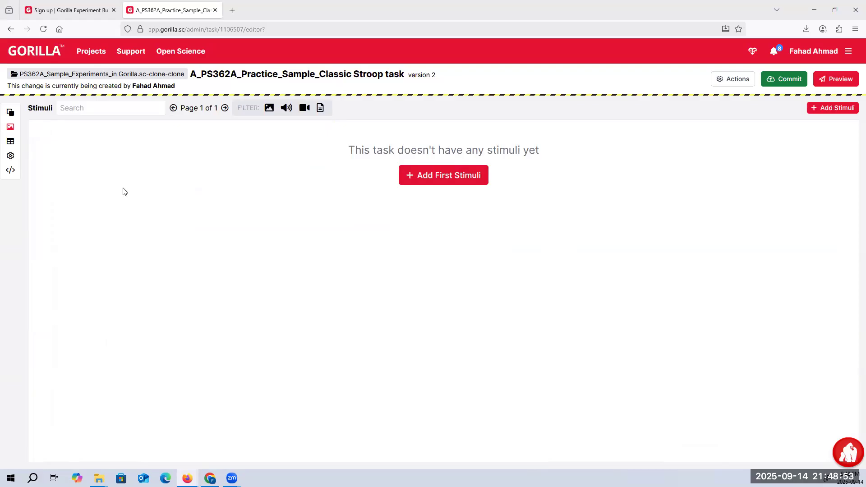
{"action": "left_click", "coordinate": [11, 118]}
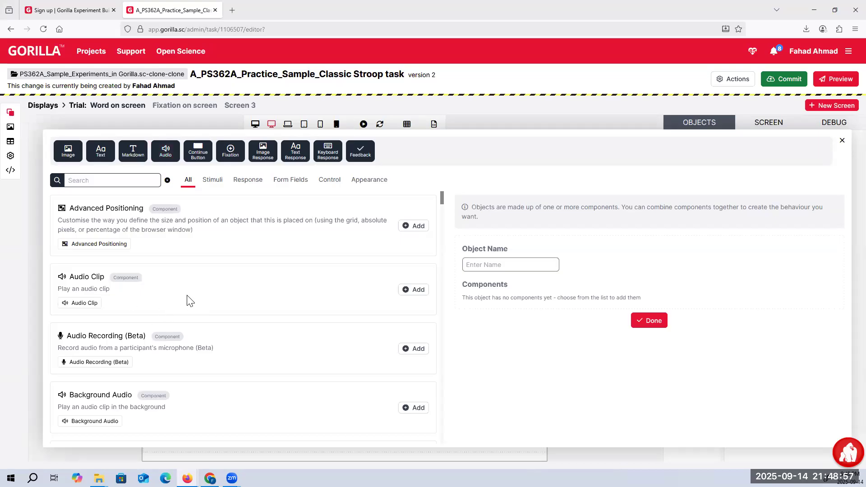
{"action": "scroll", "coordinate": [189, 301], "scroll_direction": "down", "scroll_amount": 15}
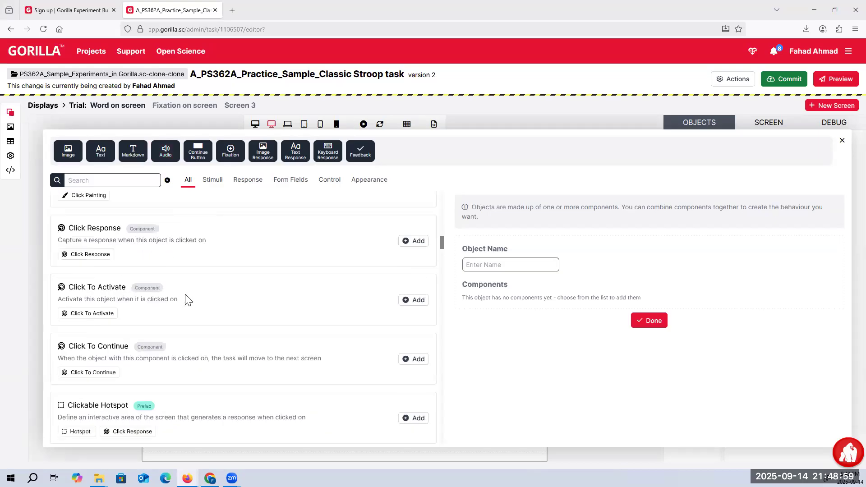
{"action": "scroll", "coordinate": [188, 300], "scroll_direction": "down", "scroll_amount": 5}
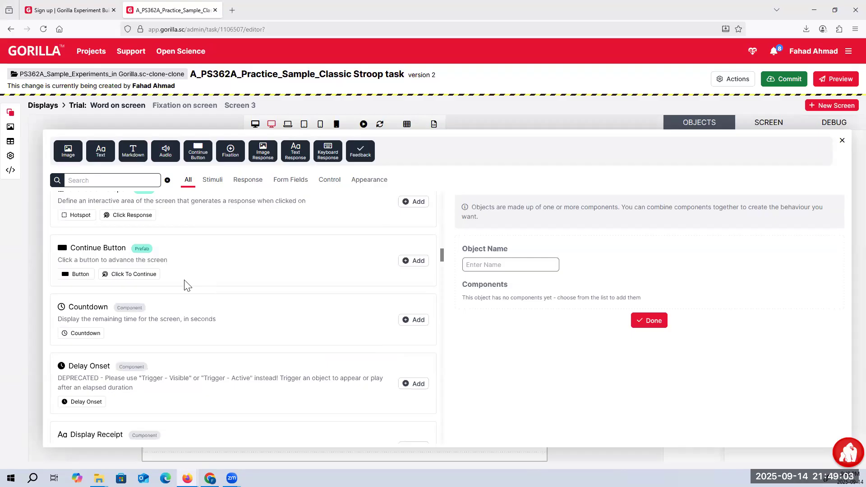
{"action": "scroll", "coordinate": [187, 285], "scroll_direction": "down", "scroll_amount": 3}
{"action": "scroll", "coordinate": [187, 282], "scroll_direction": "down", "scroll_amount": 3}
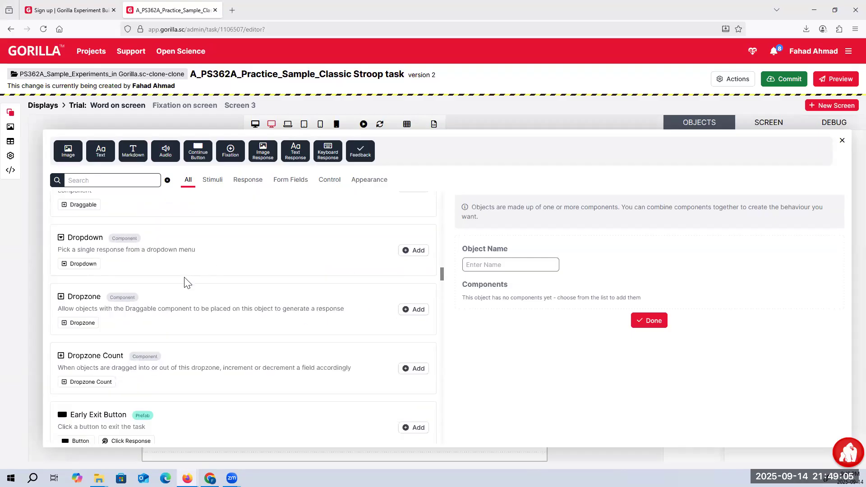
{"action": "scroll", "coordinate": [186, 282], "scroll_direction": "down", "scroll_amount": 5}
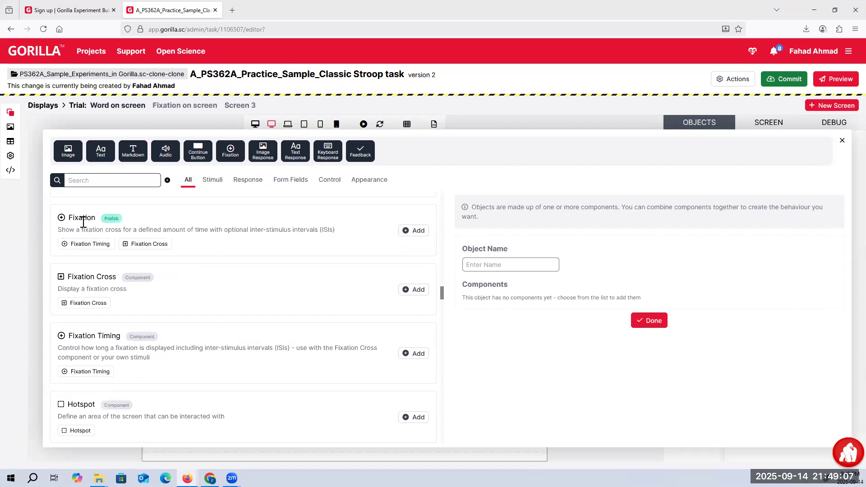
{"action": "left_click_drag", "start_coordinate": [69, 334], "coordinate": [145, 344]}
{"action": "left_click", "coordinate": [82, 336]}
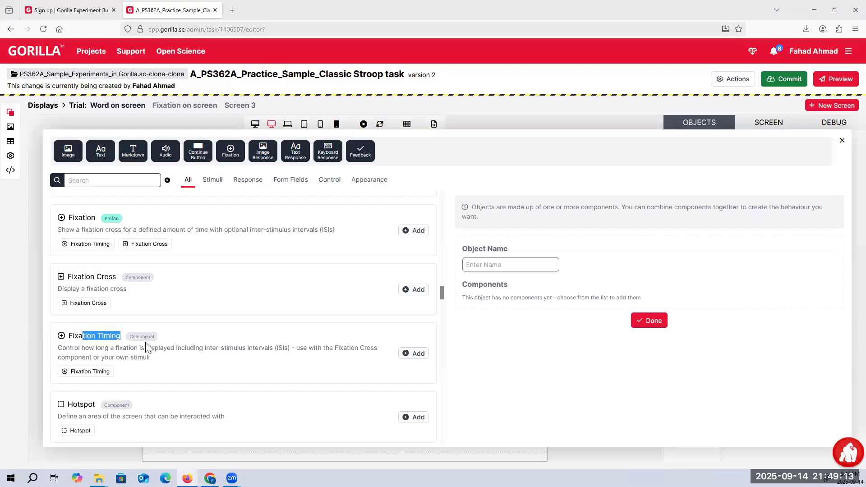
Look over the task's stimuli and Spreadsheet1, and close the new-object chooser without adding anything
{"action": "left_click", "coordinate": [10, 128]}
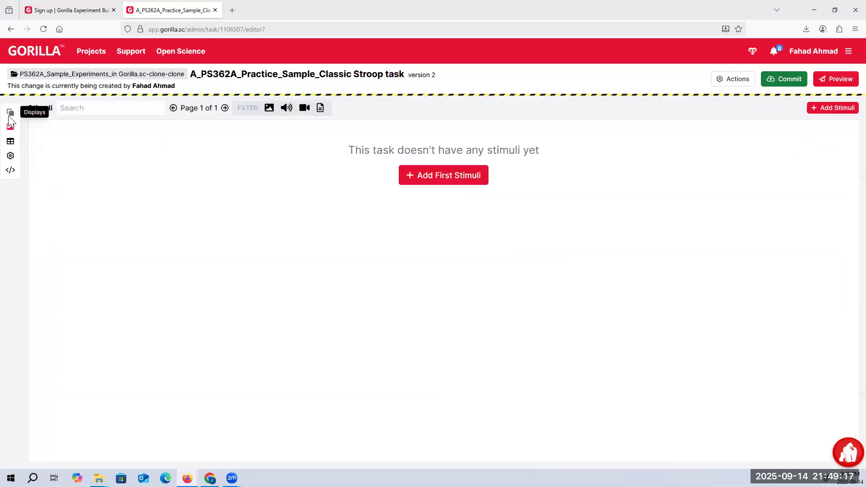
{"action": "left_click", "coordinate": [10, 115]}
{"action": "left_click", "coordinate": [11, 143]}
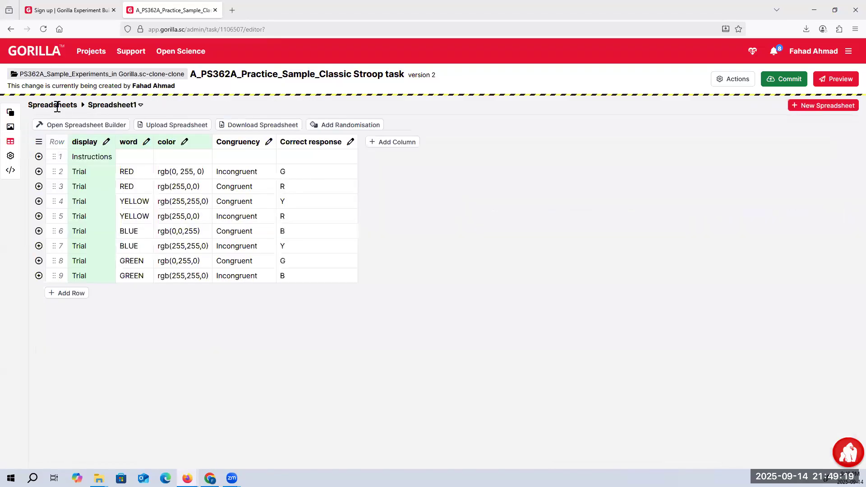
{"action": "left_click", "coordinate": [10, 126]}
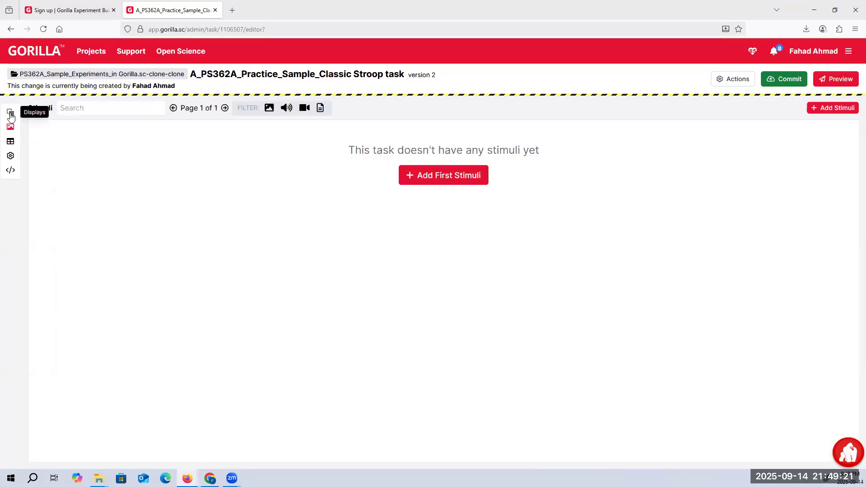
{"action": "left_click", "coordinate": [10, 113]}
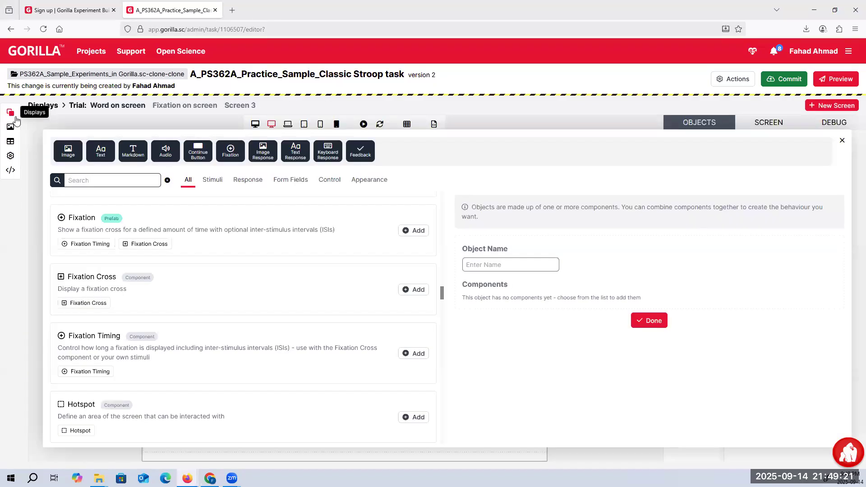
{"action": "left_click", "coordinate": [841, 140]}
Examine the properties of Stroop_Word and the key mappings of the Keyboard Response object on "Word on screen"
{"action": "left_click", "coordinate": [341, 300]}
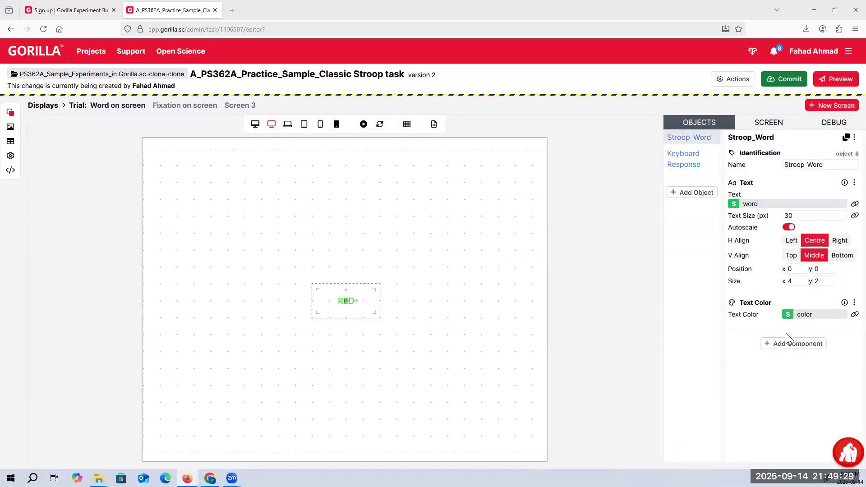
{"action": "left_click", "coordinate": [692, 161]}
{"action": "mouse_move", "coordinate": [773, 235]}
{"action": "scroll", "coordinate": [772, 235], "scroll_direction": "down", "scroll_amount": 2}
{"action": "scroll", "coordinate": [757, 223], "scroll_direction": "up", "scroll_amount": 2}
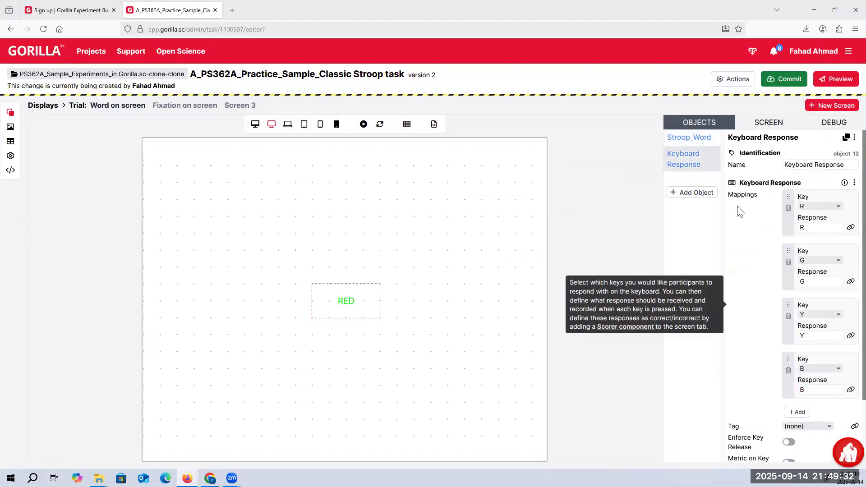
Add a second Keyboard Response object to the Trial display's "Word on screen" screen
{"action": "left_click", "coordinate": [691, 192]}
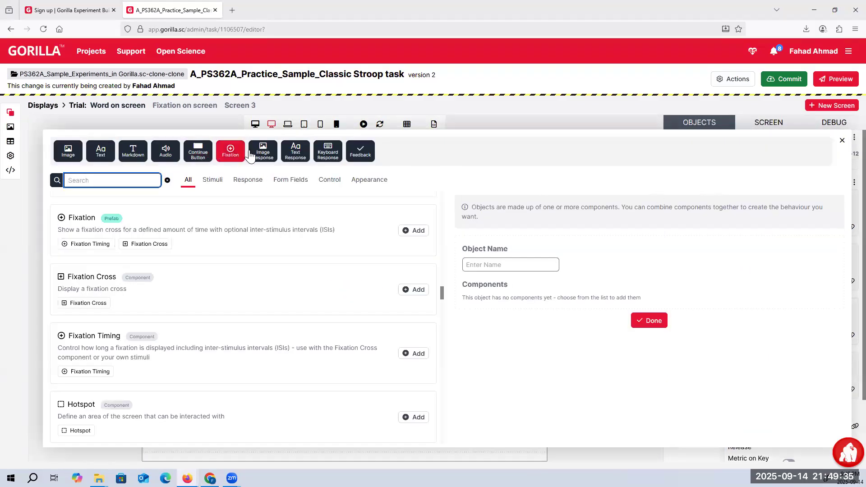
{"action": "left_click", "coordinate": [328, 151]}
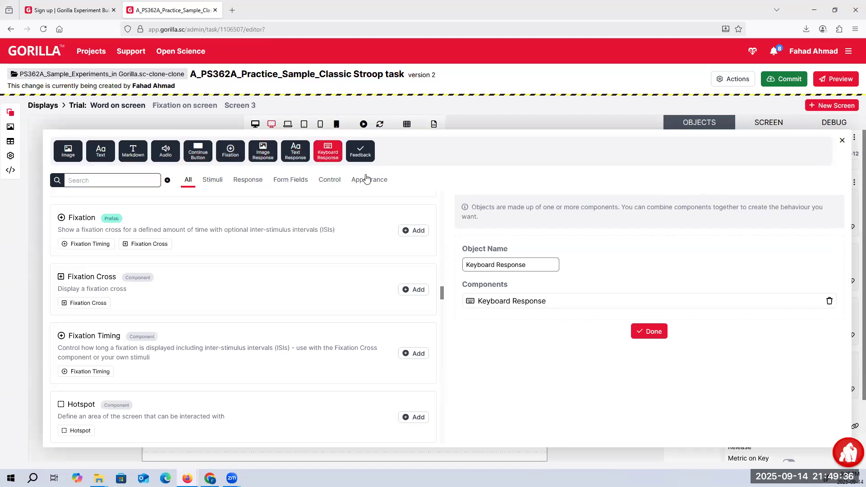
{"action": "left_click", "coordinate": [653, 332]}
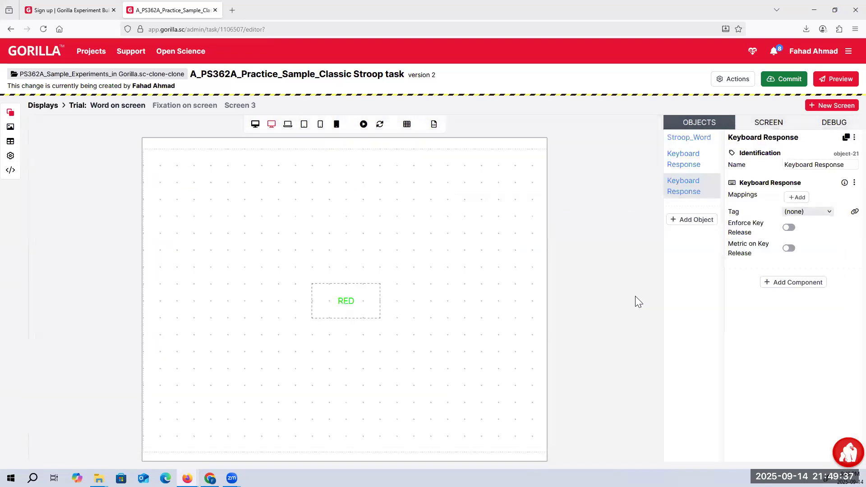
Map the G key to the response "Gr" in the second Keyboard Response object on "Word on screen"
{"action": "left_click", "coordinate": [796, 197]}
{"action": "left_click", "coordinate": [816, 208]}
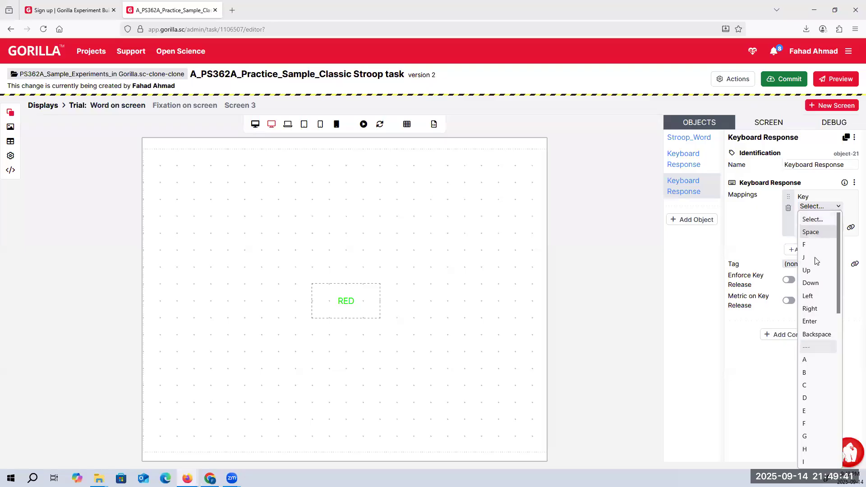
{"action": "scroll", "coordinate": [811, 367], "scroll_direction": "down", "scroll_amount": 3}
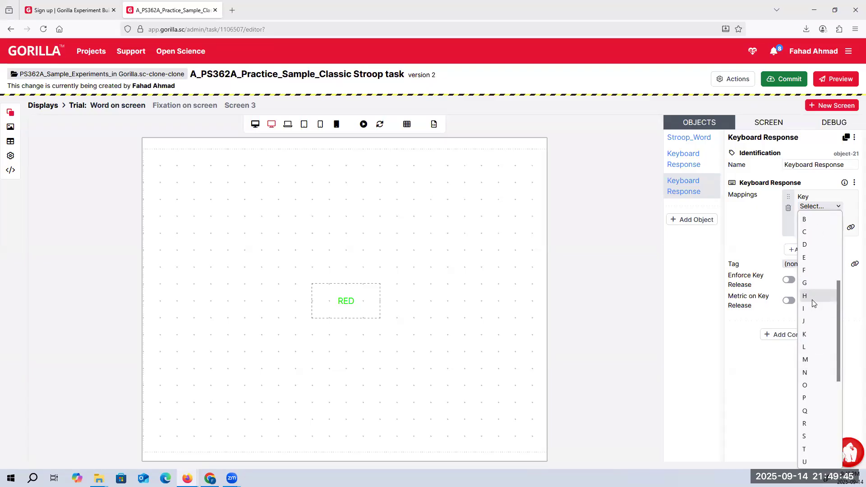
{"action": "left_click", "coordinate": [815, 286]}
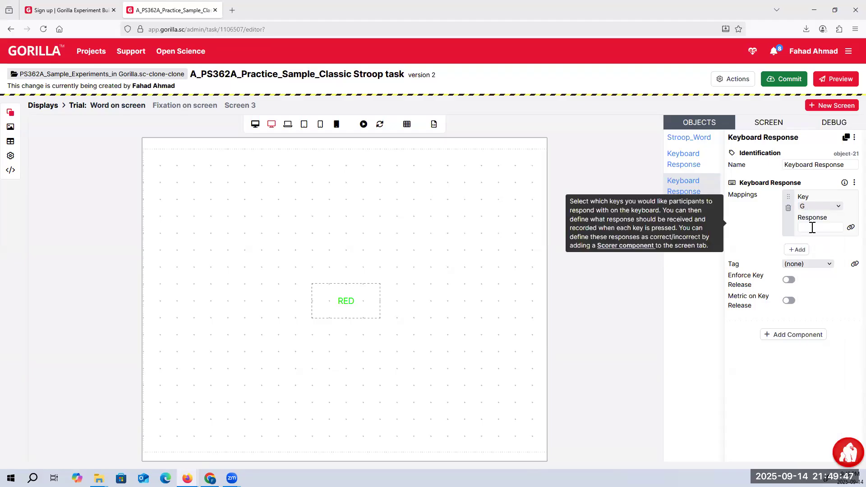
{"action": "left_click", "coordinate": [809, 228]}
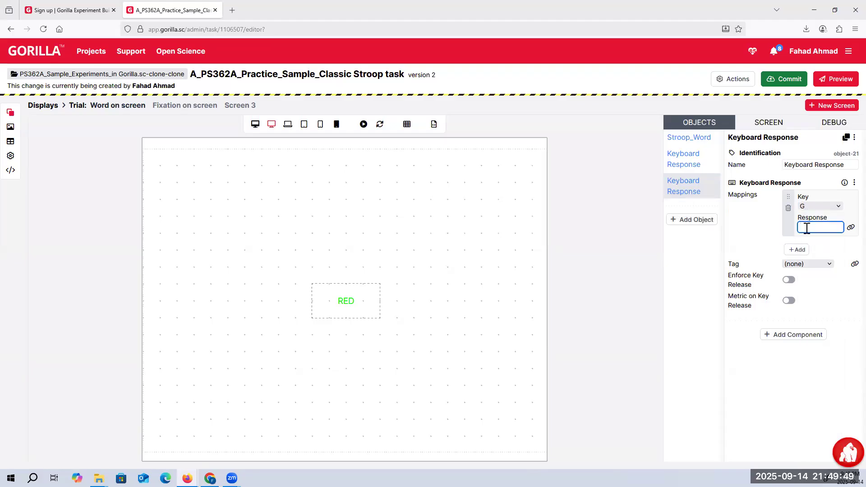
{"action": "type", "text": "Gr"}
Review the key mappings of the first Keyboard Response object and return to the task's Displays overview
{"action": "left_click", "coordinate": [677, 162]}
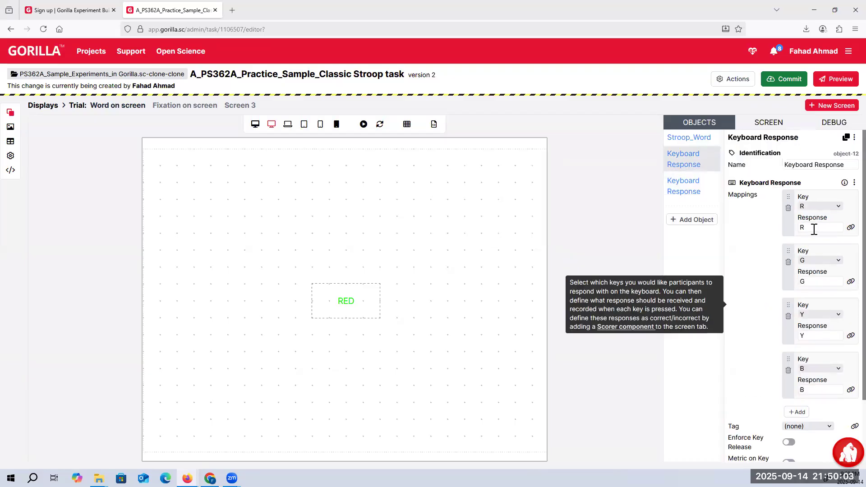
{"action": "scroll", "coordinate": [813, 229], "scroll_direction": "down", "scroll_amount": 2}
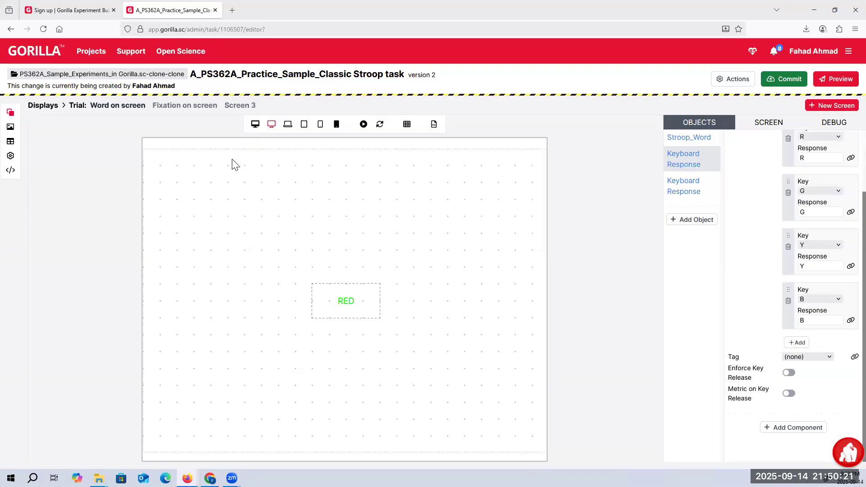
{"action": "left_click", "coordinate": [52, 109]}
{"action": "scroll", "coordinate": [305, 224], "scroll_direction": "down", "scroll_amount": 1}
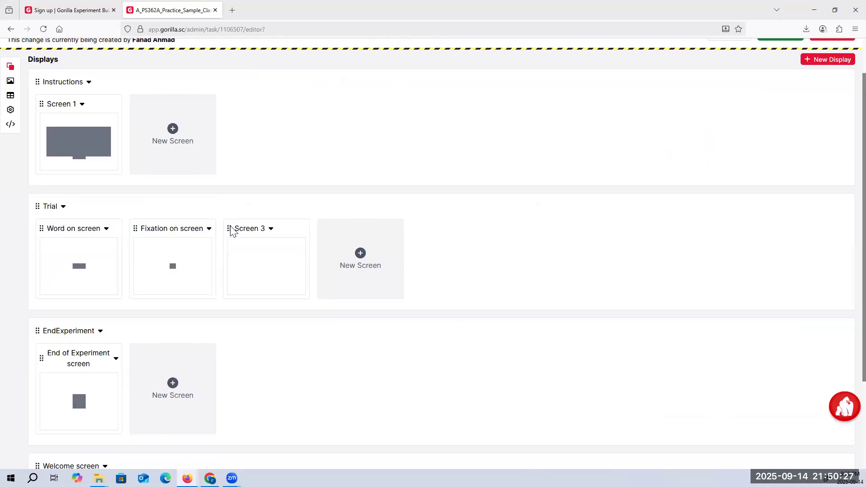
{"action": "scroll", "coordinate": [230, 230], "scroll_direction": "up", "scroll_amount": 1}
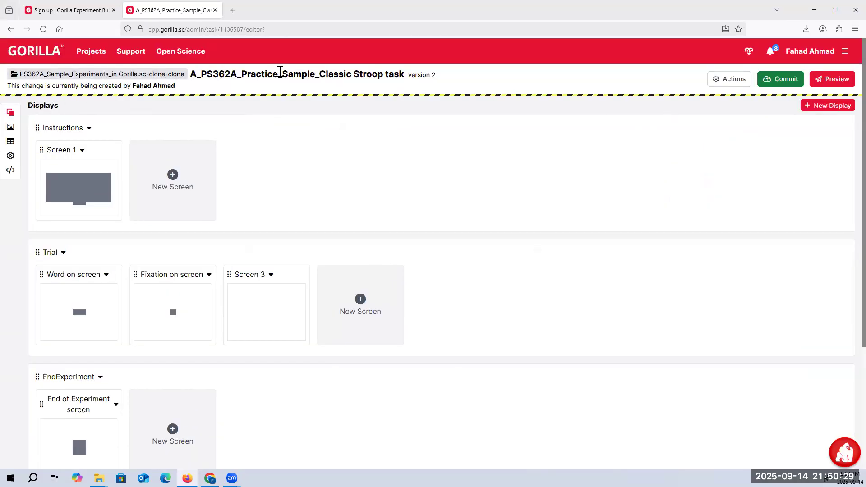
Open Sample_Experiment_Classic_Strooptask from the parent project and start editing its design
{"action": "left_click", "coordinate": [163, 72]}
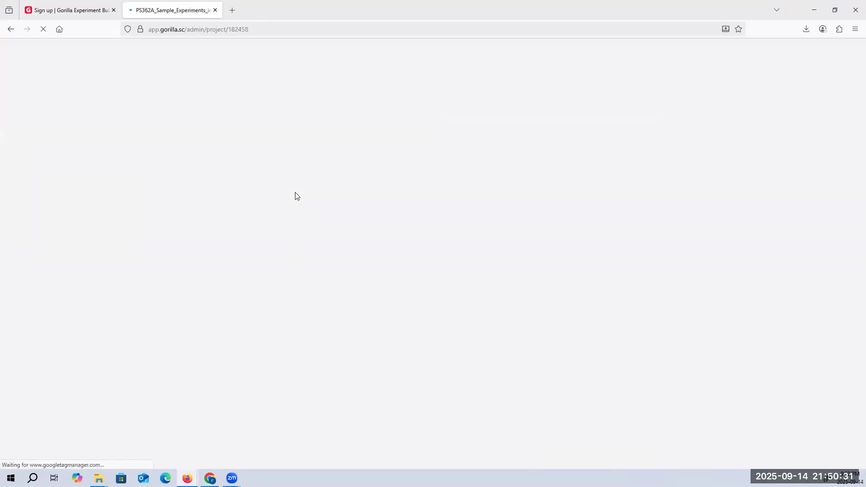
{"action": "scroll", "coordinate": [171, 338], "scroll_direction": "down", "scroll_amount": 1}
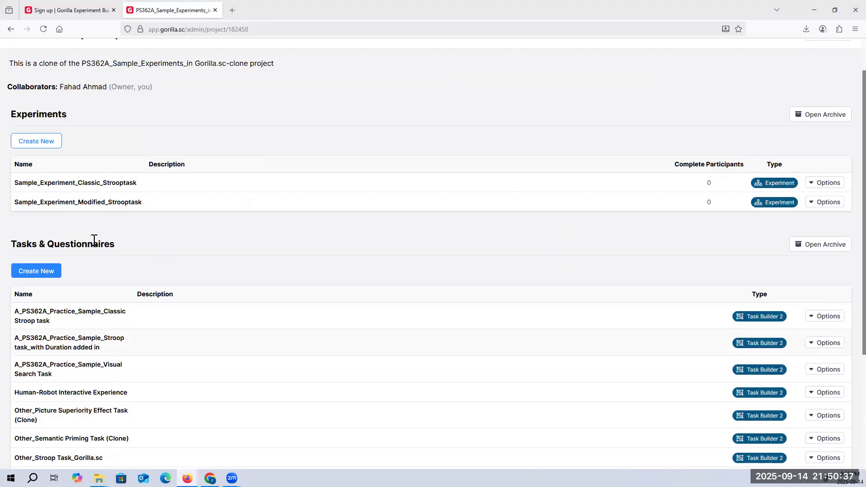
{"action": "left_click", "coordinate": [77, 186]}
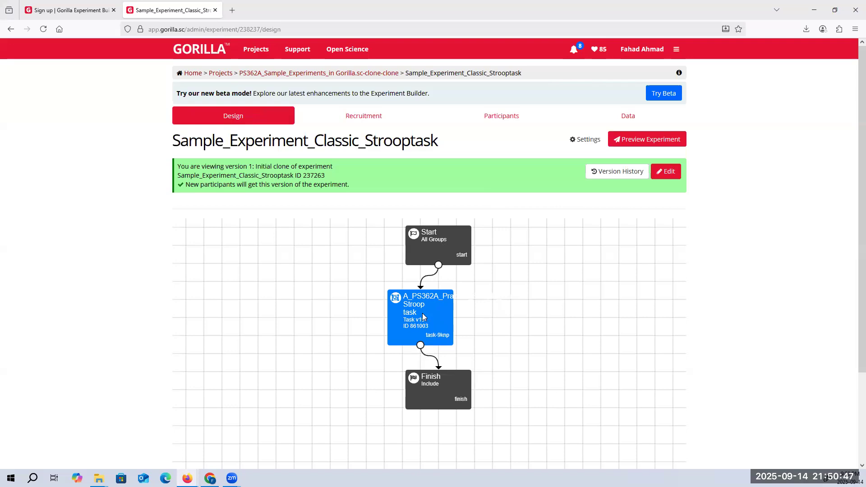
{"action": "left_click", "coordinate": [666, 172]}
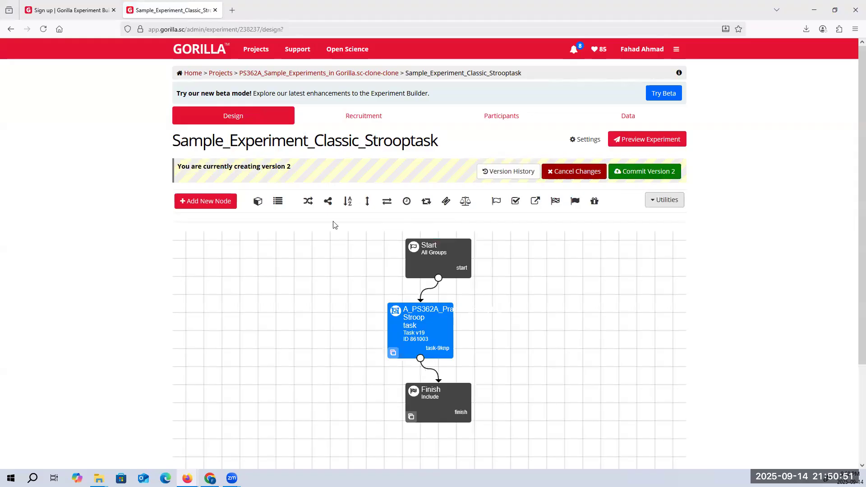
Browse the node types and the current project's tasks available for a new node, without adding one
{"action": "left_click", "coordinate": [204, 206]}
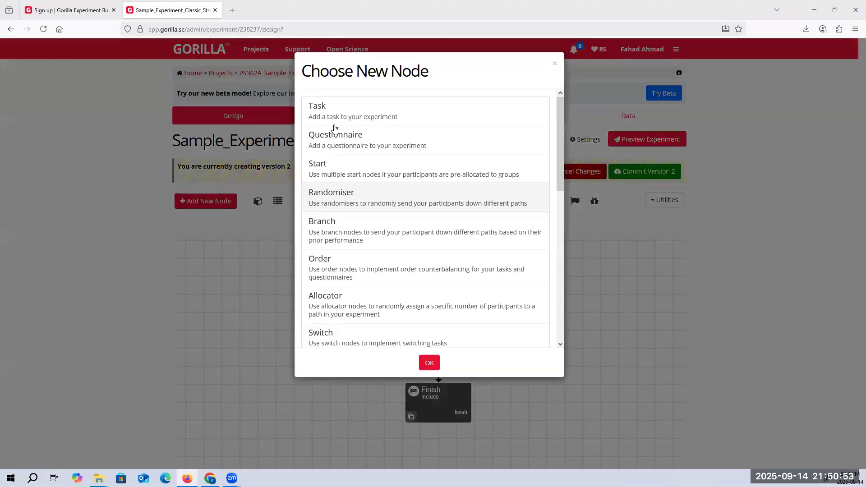
{"action": "left_click", "coordinate": [333, 119]}
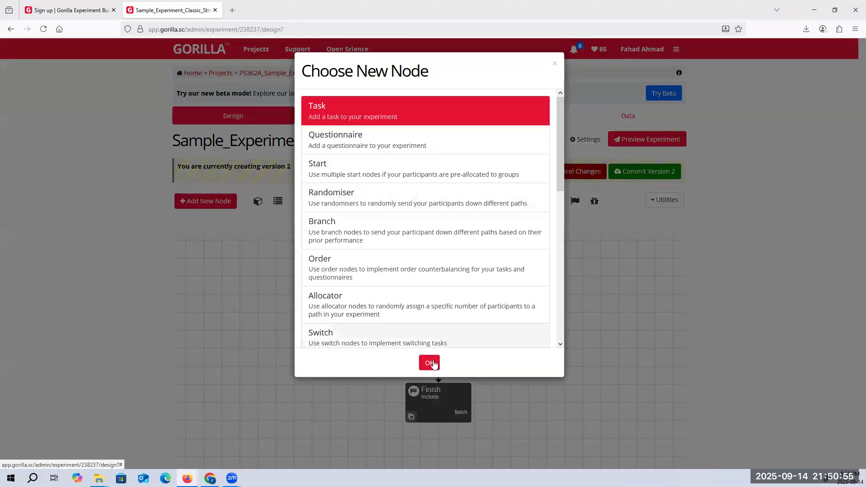
{"action": "left_click", "coordinate": [429, 362]}
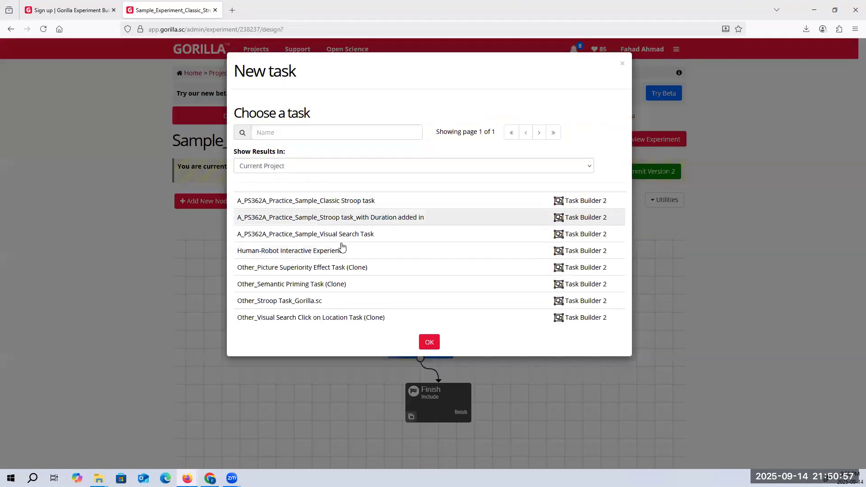
{"action": "left_click", "coordinate": [623, 66]}
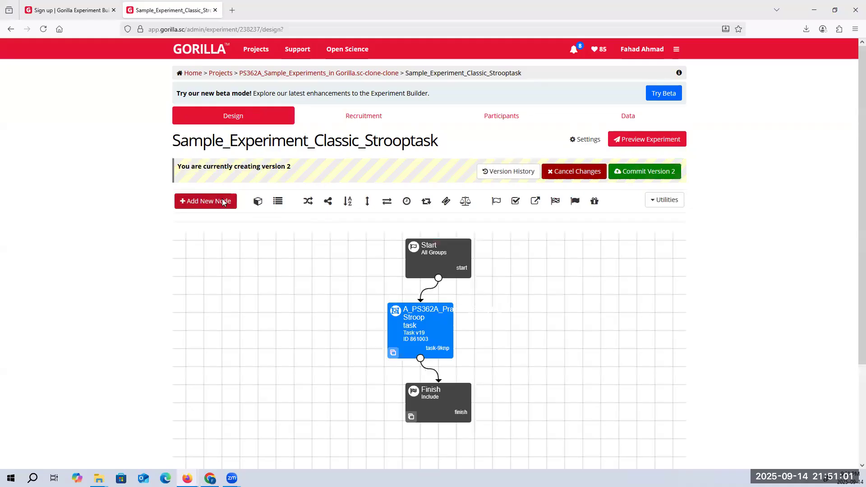
{"action": "left_click", "coordinate": [224, 201]}
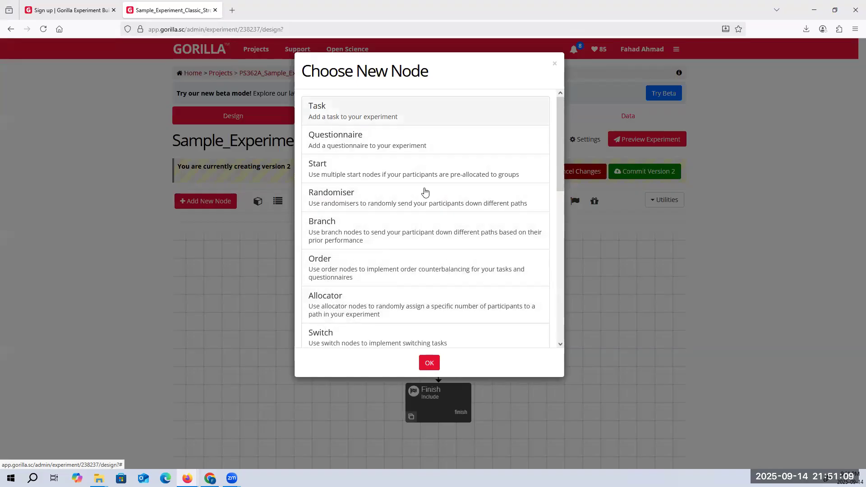
{"action": "left_click", "coordinate": [554, 63]}
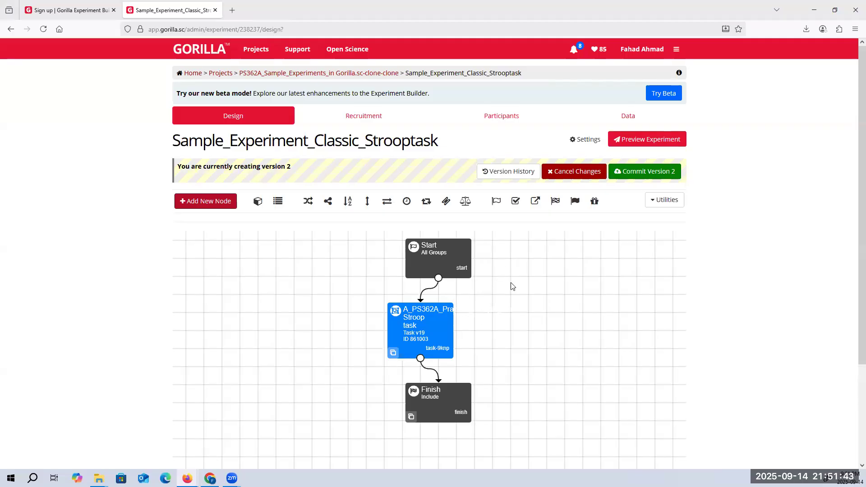
Check the experiment with Update All Nodes and dismiss the dialog
{"action": "left_click", "coordinate": [658, 202]}
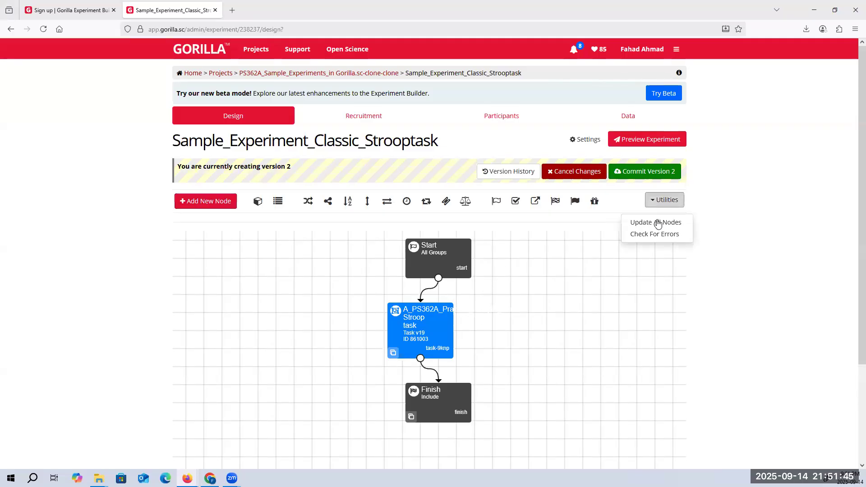
{"action": "left_click", "coordinate": [658, 222]}
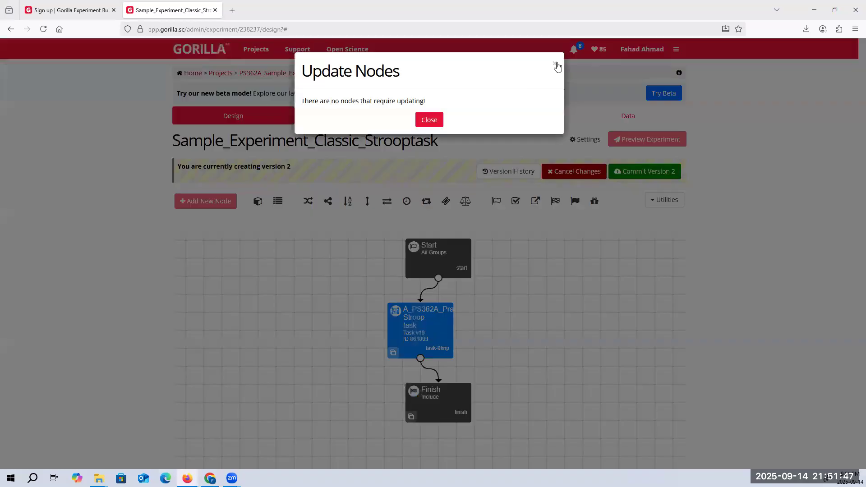
{"action": "left_click", "coordinate": [551, 65]}
Try a recruitment target of 100 participants for the experiment and close the target dialog without confirming
{"action": "left_click", "coordinate": [361, 120]}
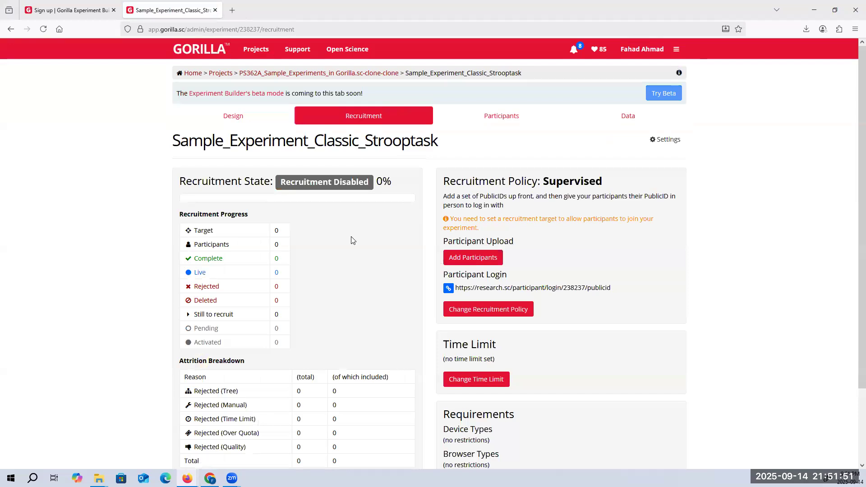
{"action": "scroll", "coordinate": [352, 239], "scroll_direction": "down", "scroll_amount": 2}
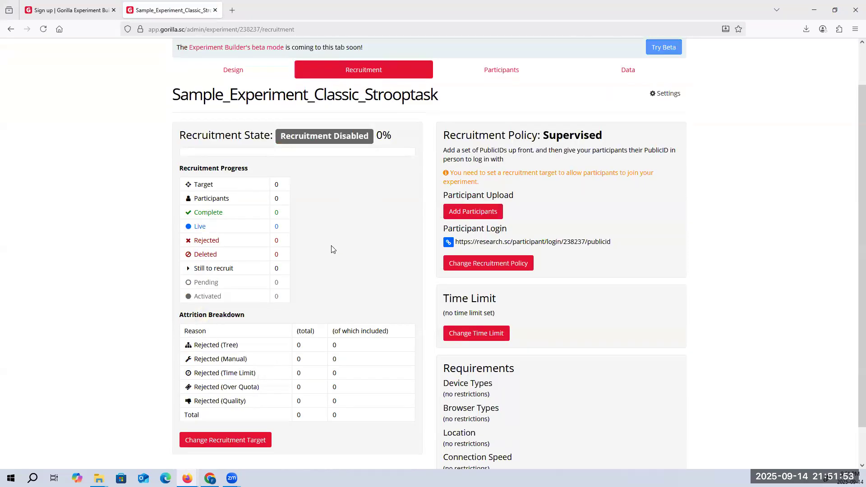
{"action": "left_click", "coordinate": [268, 443]}
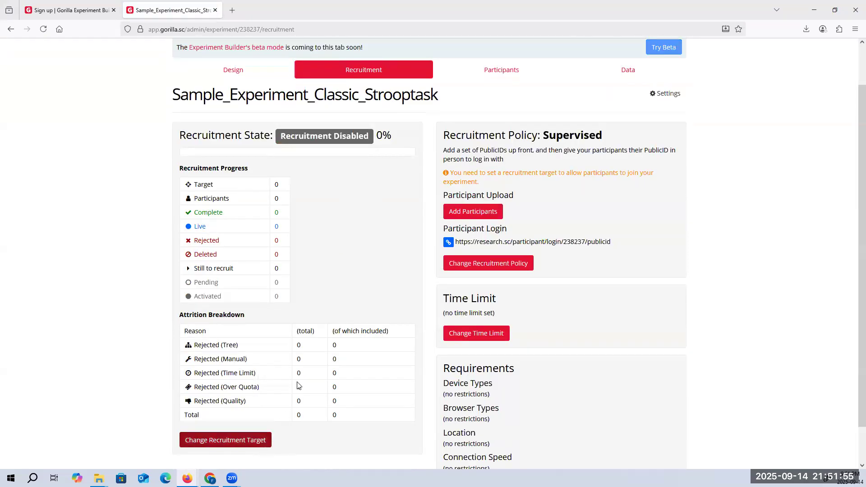
{"action": "left_click", "coordinate": [414, 105]}
{"action": "key", "text": "BackSpace"}
{"action": "type", "text": "100"}
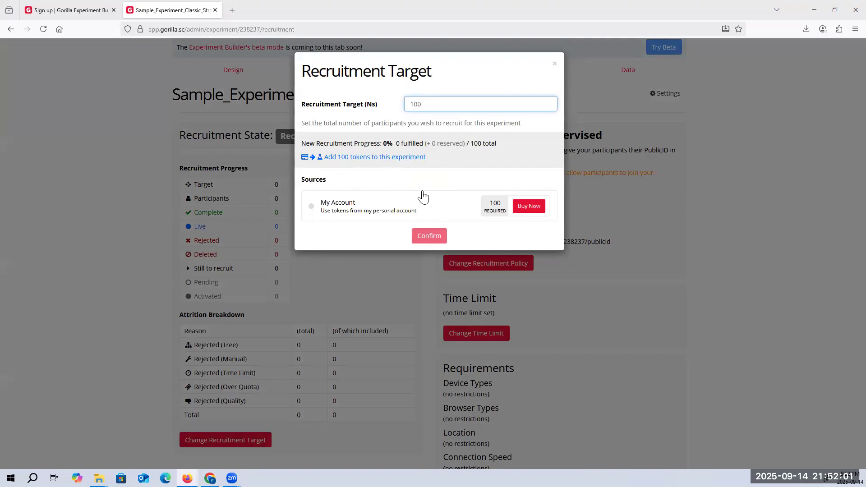
{"action": "left_click", "coordinate": [554, 63]}
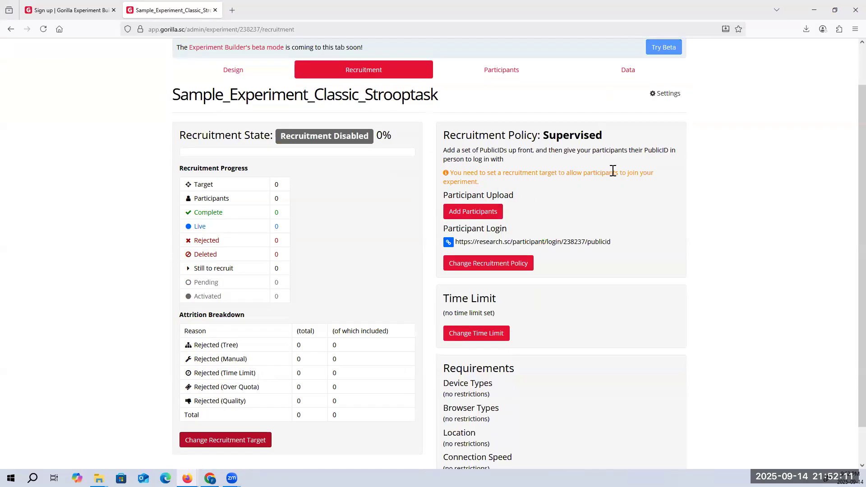
Read the spreadsheet column requirements for adding participants, including public_id, and close the upload dialog
{"action": "left_click", "coordinate": [491, 212]}
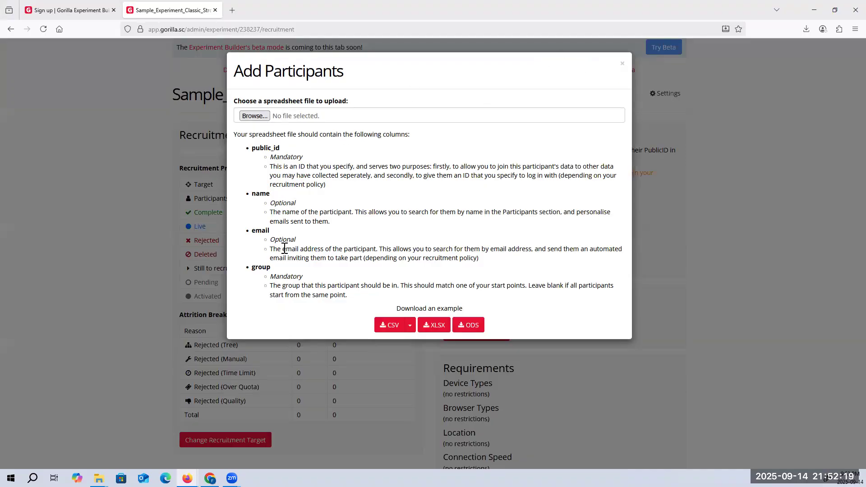
{"action": "left_click_drag", "start_coordinate": [261, 149], "coordinate": [300, 152]}
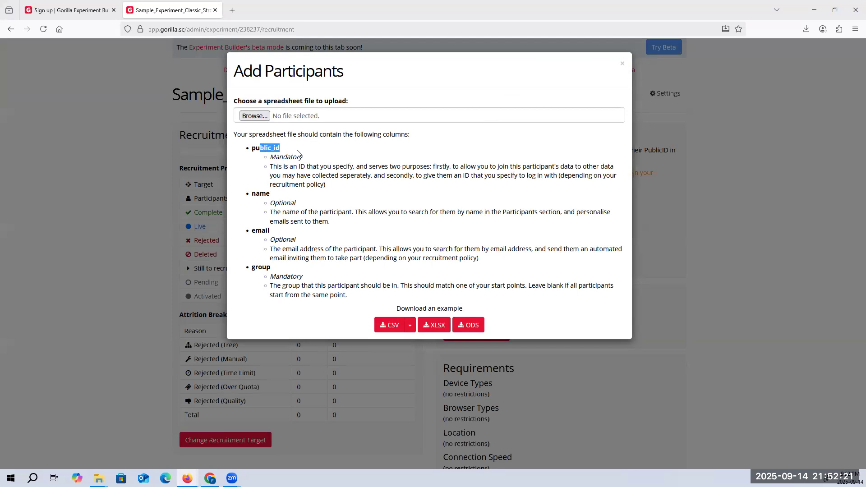
{"action": "left_click", "coordinate": [622, 66]}
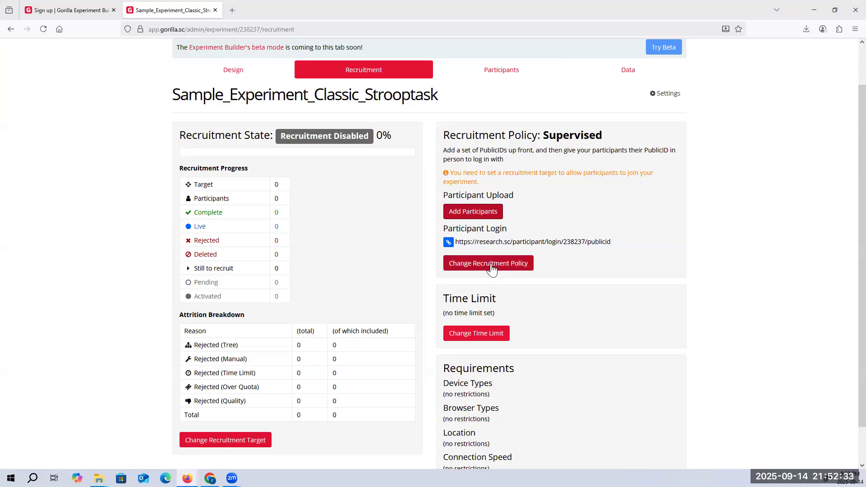
Examine the participant login link and the link-based recruitment policies, leaving the policy dialog without applying a choice
{"action": "left_click_drag", "start_coordinate": [611, 242], "coordinate": [455, 246]}
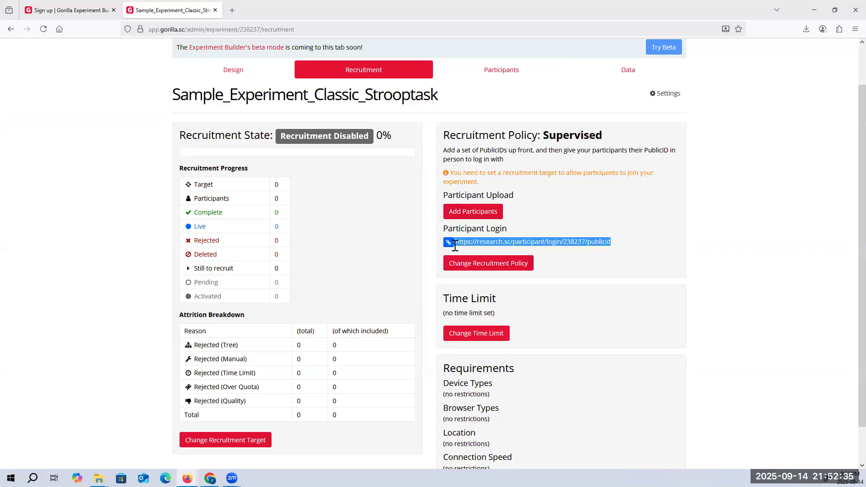
{"action": "left_click", "coordinate": [470, 263]}
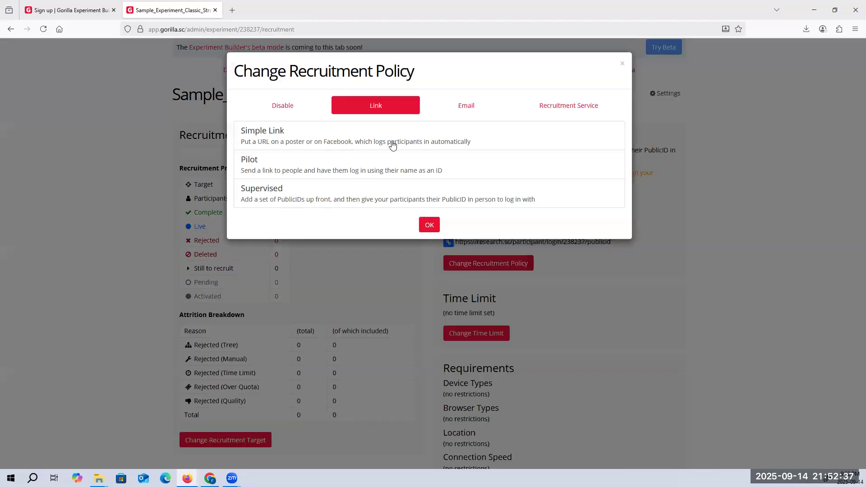
{"action": "left_click", "coordinate": [308, 192]}
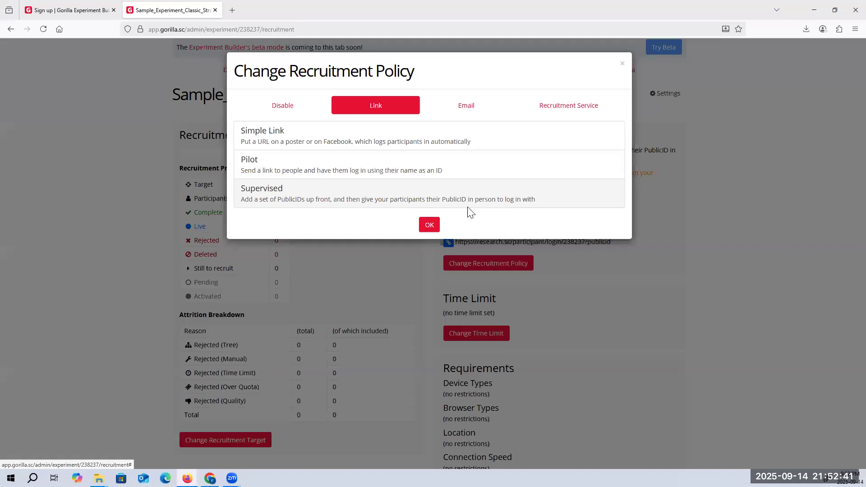
{"action": "left_click", "coordinate": [622, 63]}
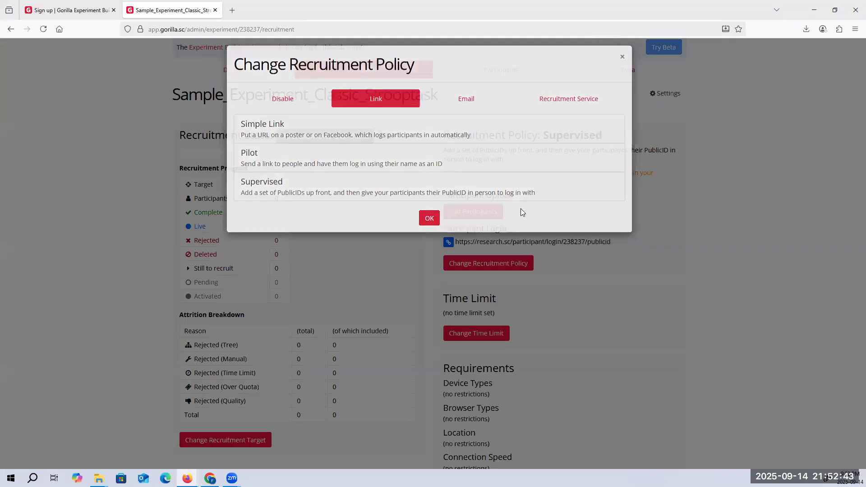
{"action": "left_click_drag", "start_coordinate": [460, 243], "coordinate": [609, 241]}
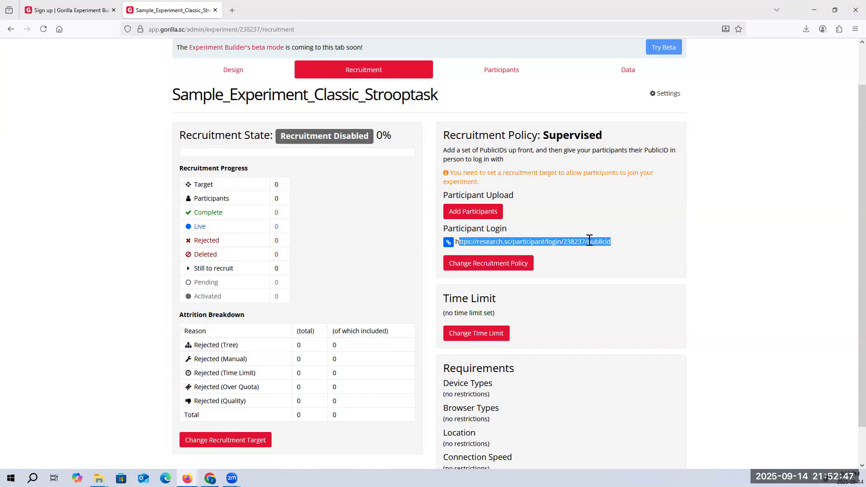
{"action": "mouse_move", "coordinate": [589, 242]}
{"action": "left_mouse_down"}
{"action": "mouse_move", "coordinate": [628, 244]}
{"action": "mouse_move", "coordinate": [584, 231]}
{"action": "left_mouse_up"}
Look over the experiment's Participants and Data pages and return to its Design page
{"action": "left_click", "coordinate": [508, 73]}
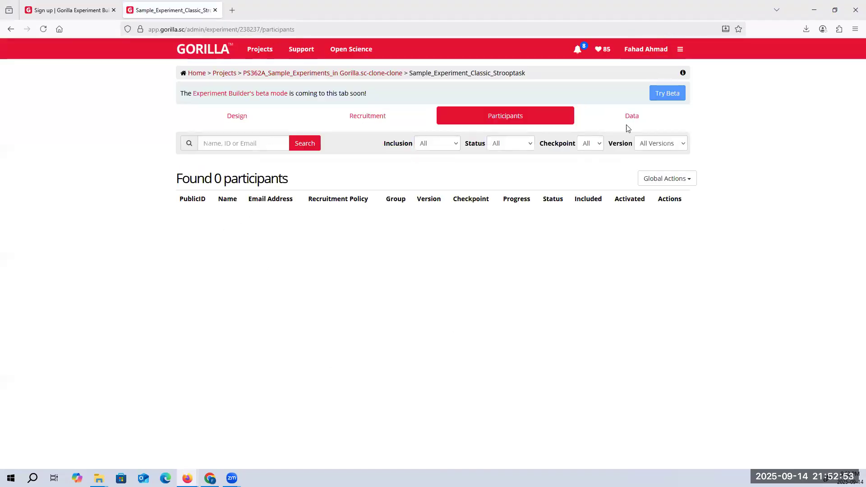
{"action": "left_click", "coordinate": [632, 119]}
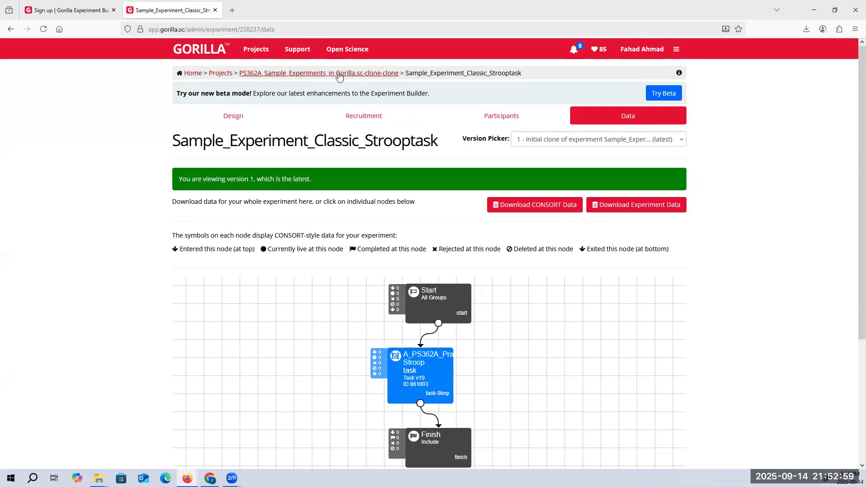
{"action": "left_click", "coordinate": [235, 117]}
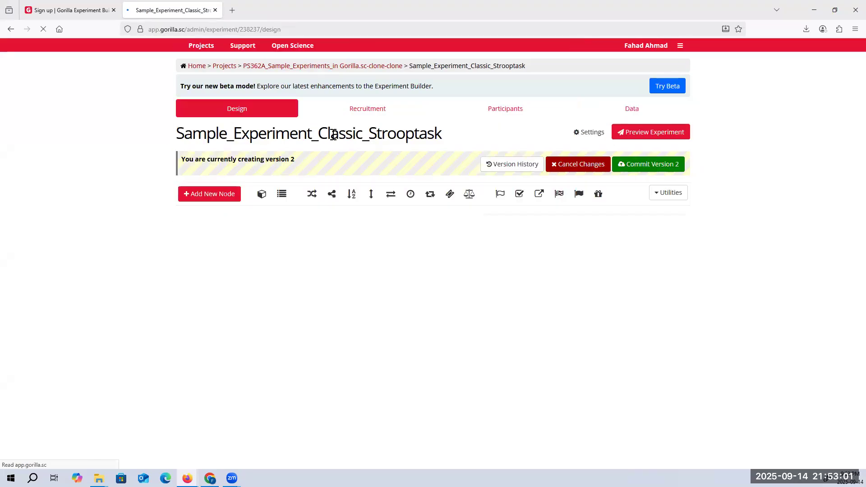
Reopen Sample_Experiment_Classic_Strooptask from the project and preview it through the instructions to the Stroop trials
{"action": "left_click", "coordinate": [325, 73]}
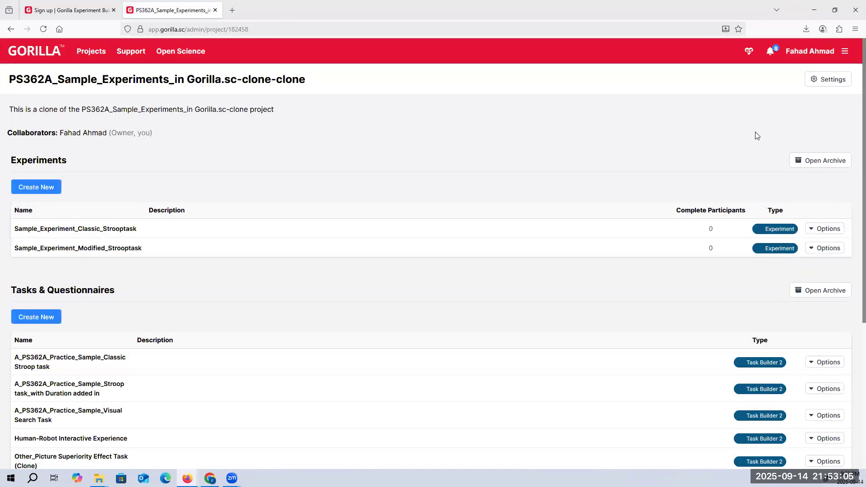
{"action": "left_click", "coordinate": [120, 231]}
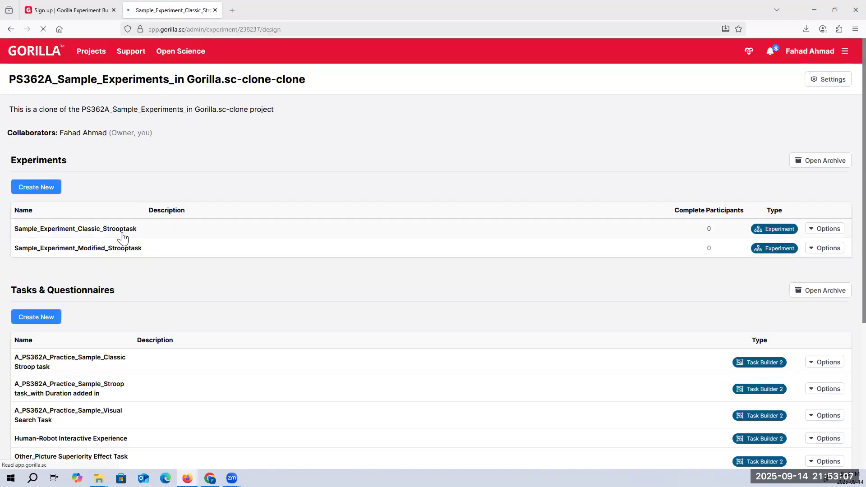
{"action": "left_click", "coordinate": [658, 139]}
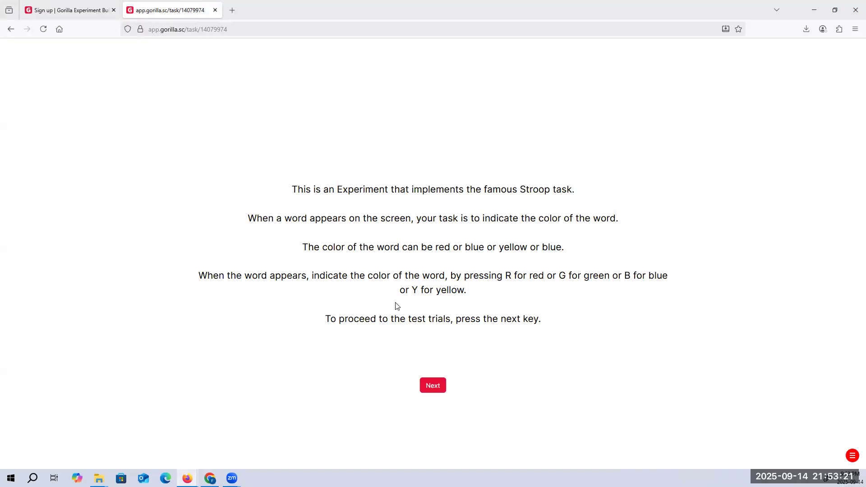
{"action": "left_click", "coordinate": [432, 387]}
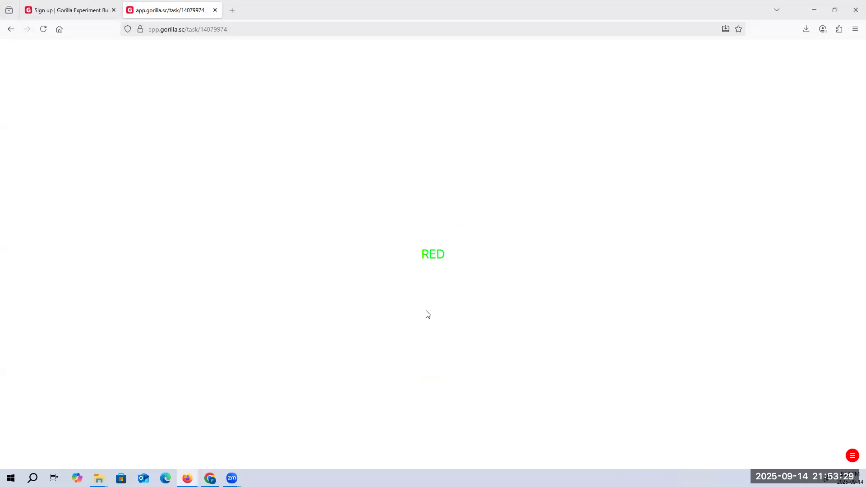
Answer the previewed Stroop trials by each word's ink colour, using R, G, B or Y, through to the end of the preview
{"action": "key", "text": "g"}
{"action": "key", "text": "r"}
{"action": "key", "text": "y"}
{"action": "key", "text": "r"}
{"action": "key", "text": "b"}
{"action": "key", "text": "y"}
{"action": "key", "text": "g"}
{"action": "key", "text": "y"}
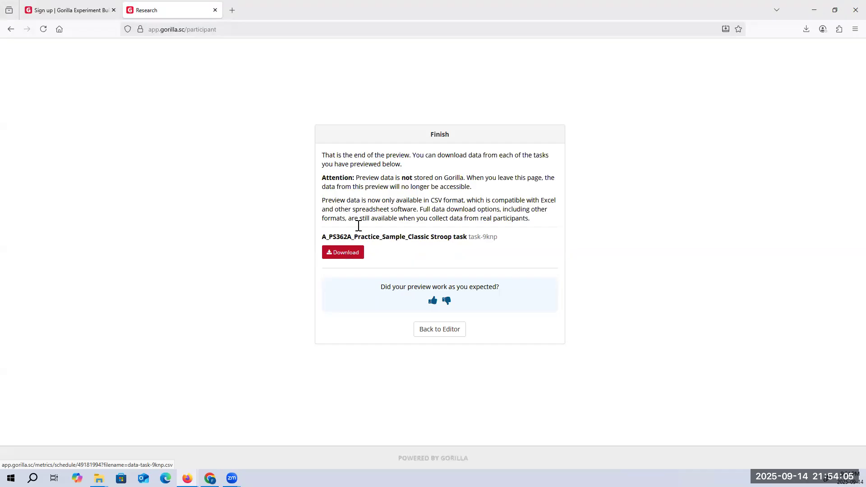
Leave the finished preview, view the Sample_Experiment_Modified_Strooptask design and return to the project page
{"action": "left_click", "coordinate": [10, 29]}
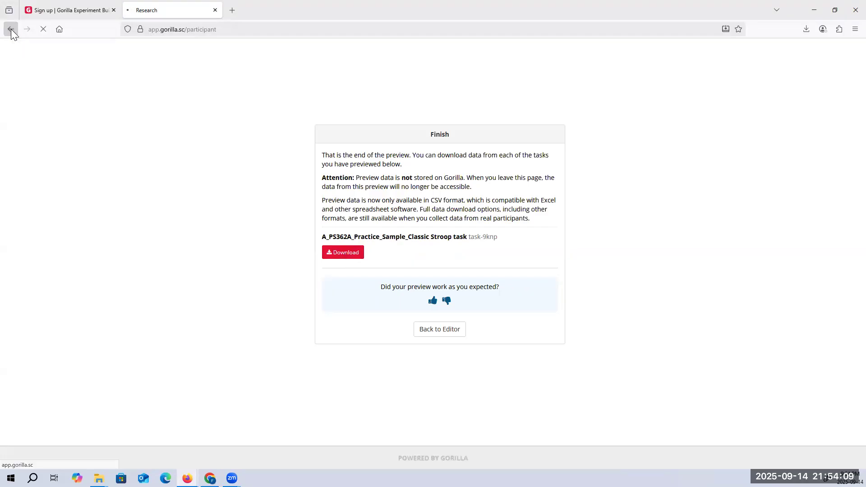
{"action": "left_click", "coordinate": [11, 29]}
{"action": "left_click", "coordinate": [266, 74]}
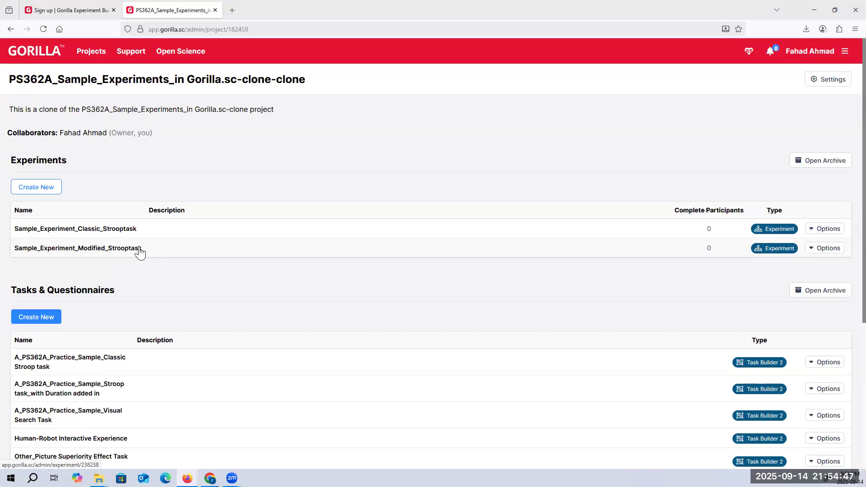
{"action": "left_click", "coordinate": [139, 249]}
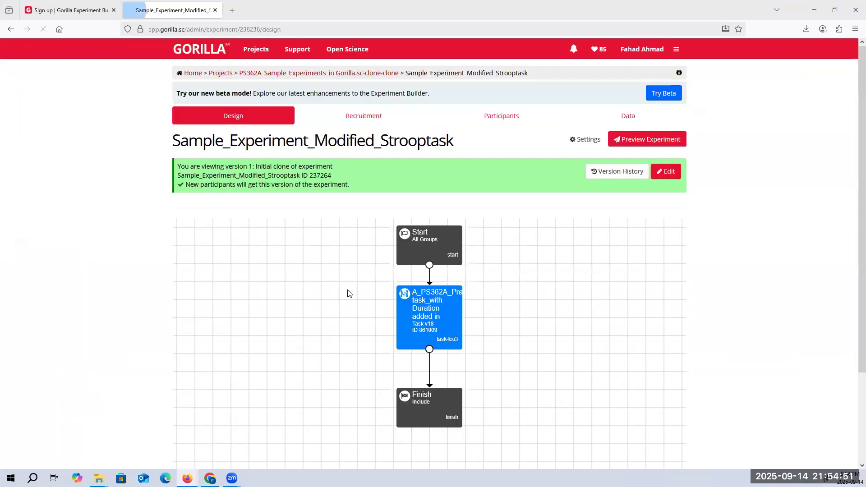
{"action": "left_click", "coordinate": [318, 73]}
Open the practice Stroop task with Duration added in and examine the Duration column of its spreadsheet
{"action": "scroll", "coordinate": [282, 266], "scroll_direction": "down", "scroll_amount": 4}
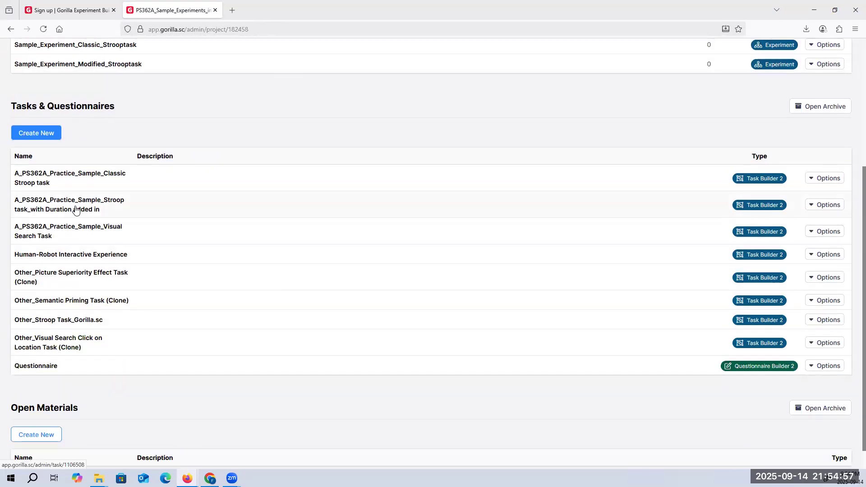
{"action": "left_click", "coordinate": [77, 210]}
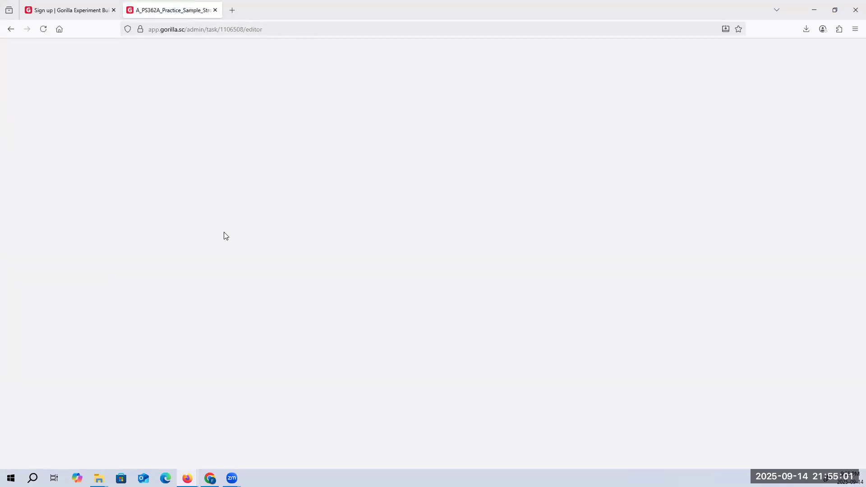
{"action": "scroll", "coordinate": [226, 235], "scroll_direction": "down", "scroll_amount": 1}
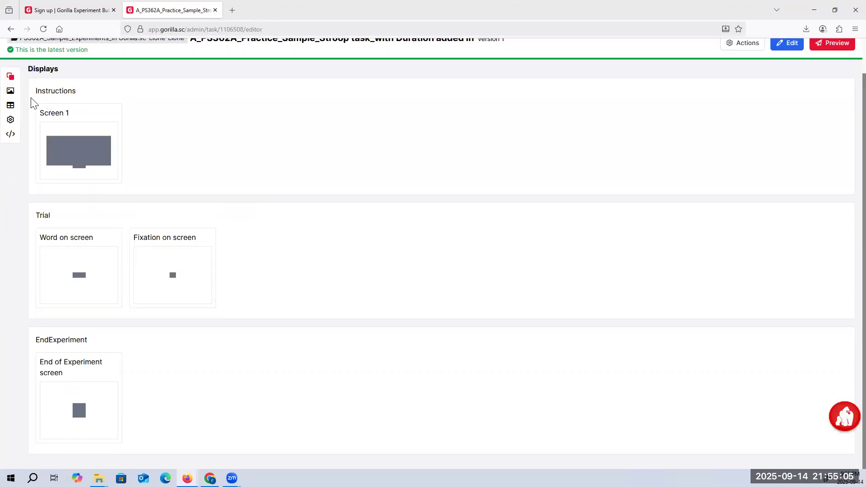
{"action": "left_click", "coordinate": [10, 105]}
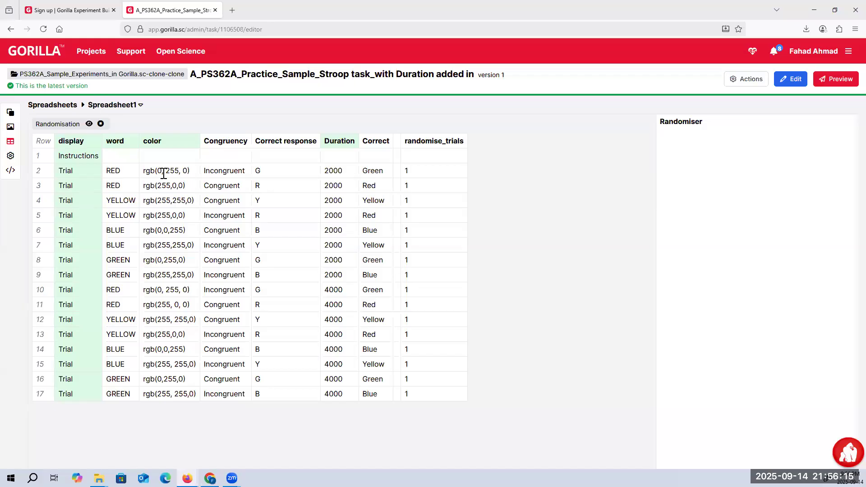
{"action": "left_click_drag", "start_coordinate": [329, 171], "coordinate": [343, 174]}
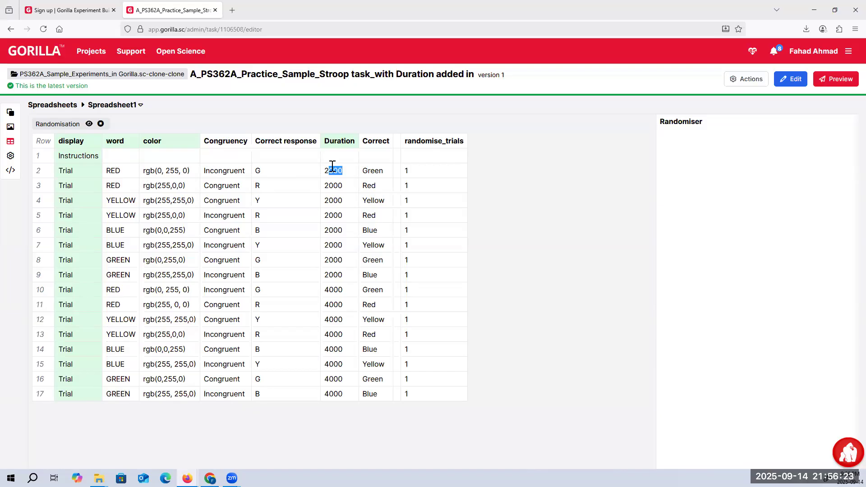
{"action": "left_click", "coordinate": [346, 177]}
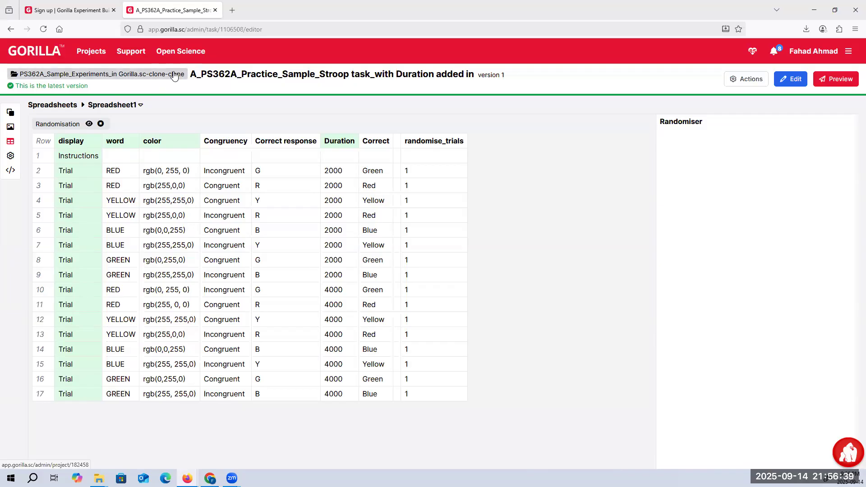
Return to the project, reopen the Stroop task with Duration added in and review its spreadsheet again
{"action": "left_click", "coordinate": [174, 75]}
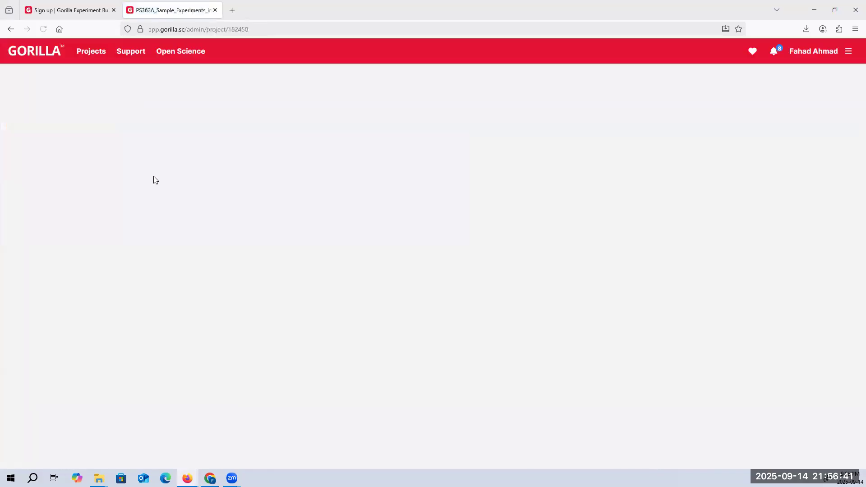
{"action": "scroll", "coordinate": [158, 231], "scroll_direction": "down", "scroll_amount": 3}
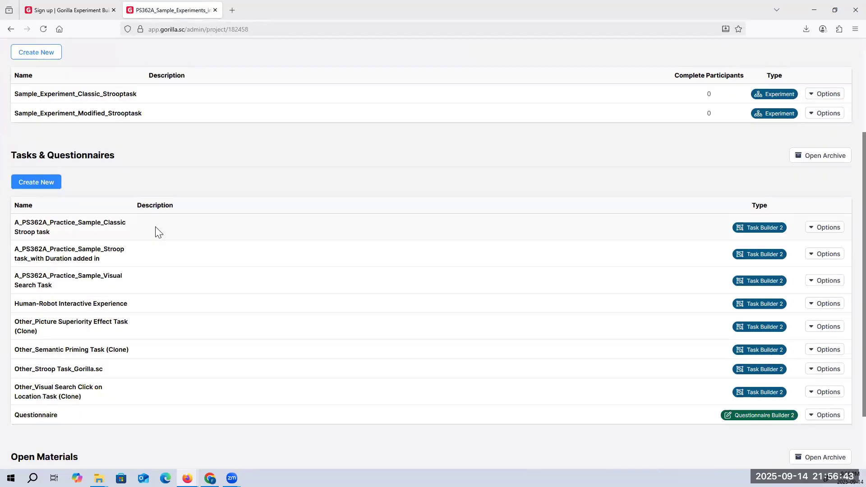
{"action": "left_click", "coordinate": [79, 252]}
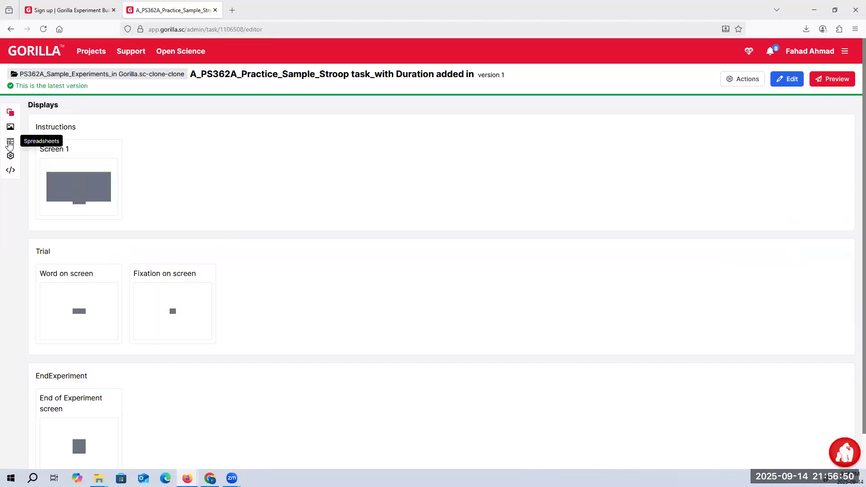
{"action": "left_click", "coordinate": [10, 141]}
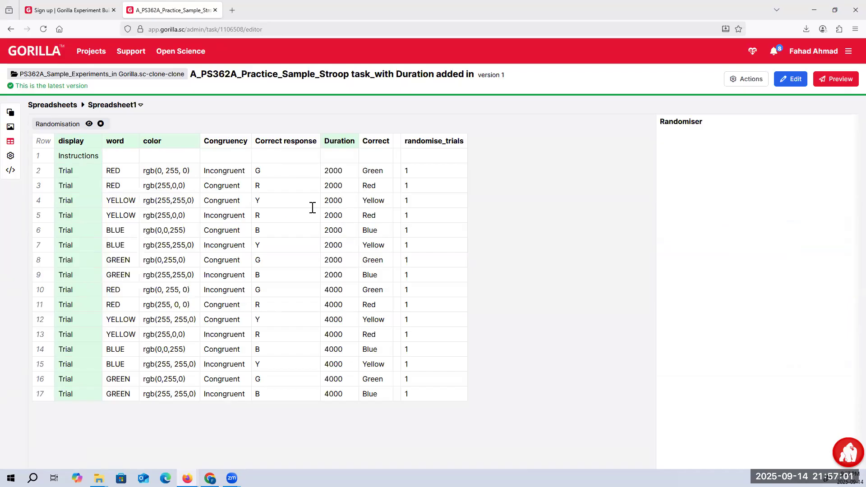
Open the Trial display's Word on screen and inspect the settings of its Text object
{"action": "left_click", "coordinate": [10, 121]}
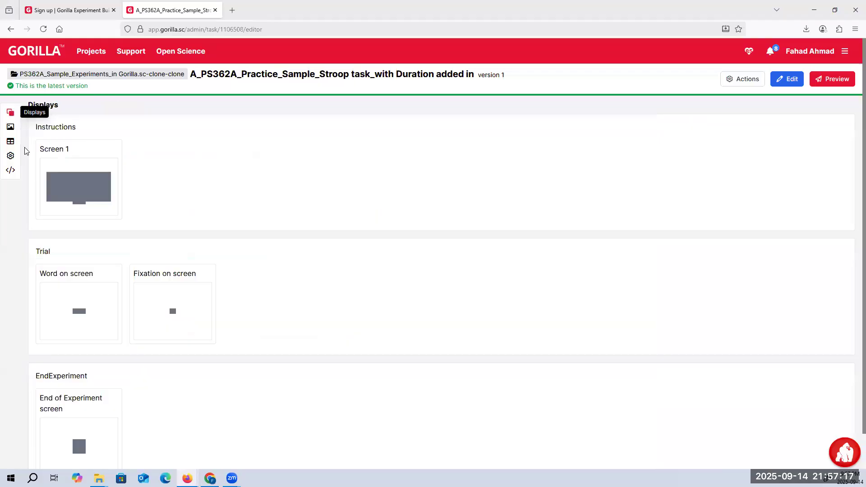
{"action": "scroll", "coordinate": [164, 248], "scroll_direction": "down", "scroll_amount": 2}
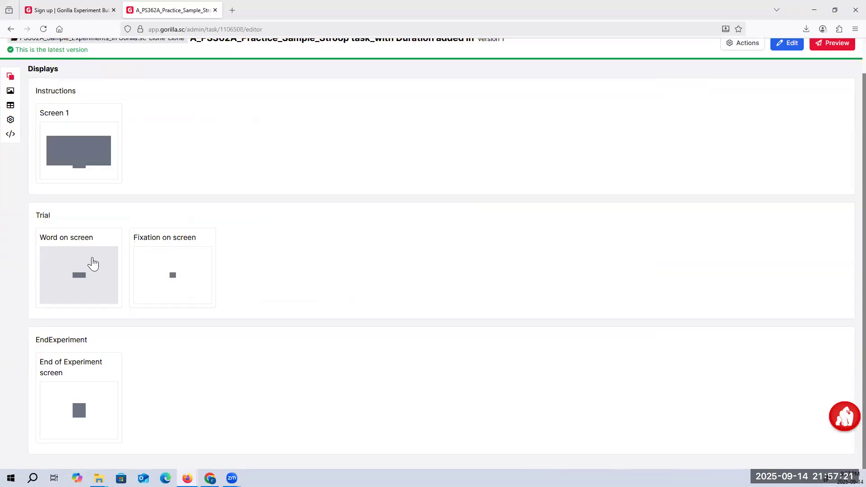
{"action": "left_click", "coordinate": [93, 263]}
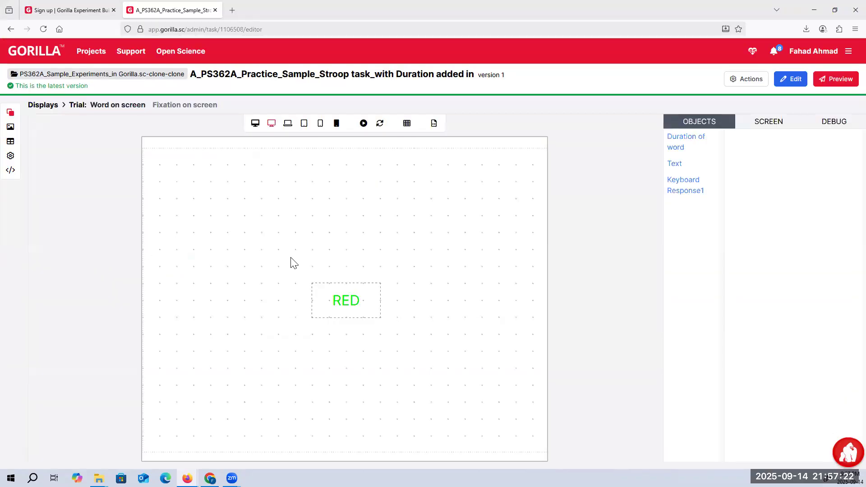
{"action": "left_click", "coordinate": [326, 309]}
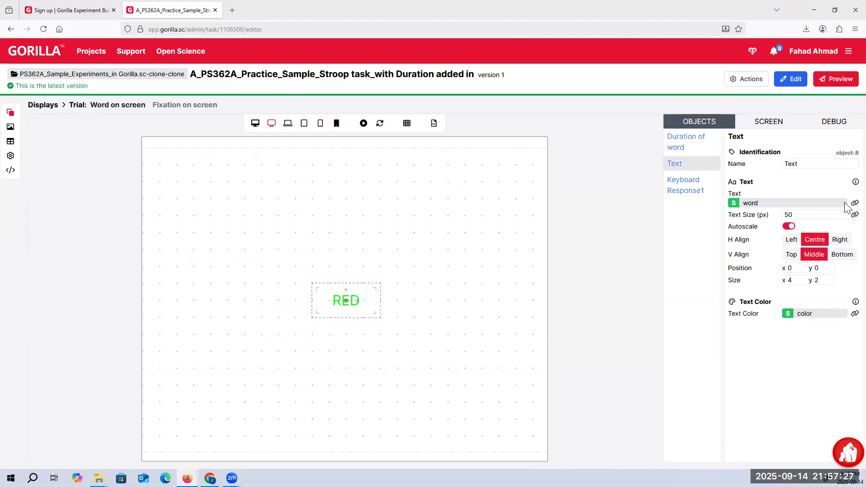
Put the task into edit mode and check the spreadsheet binding of the word screen's Text value, leaving it unchanged
{"action": "left_click", "coordinate": [790, 78]}
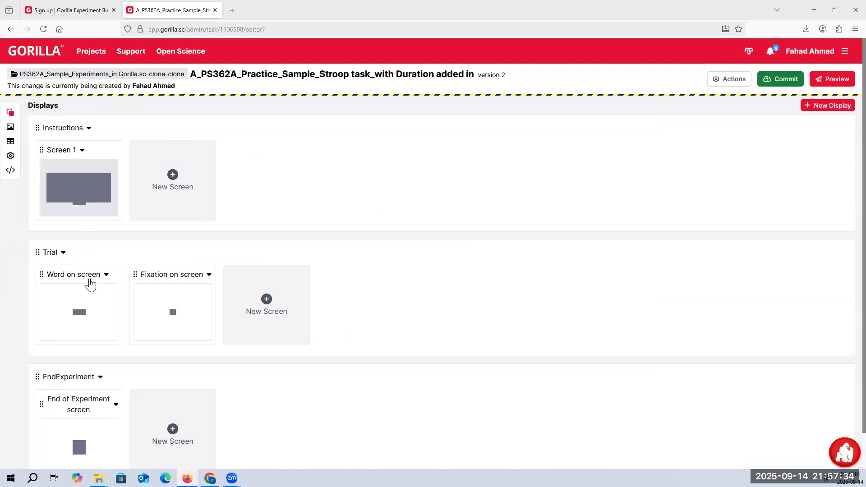
{"action": "left_click", "coordinate": [89, 284]}
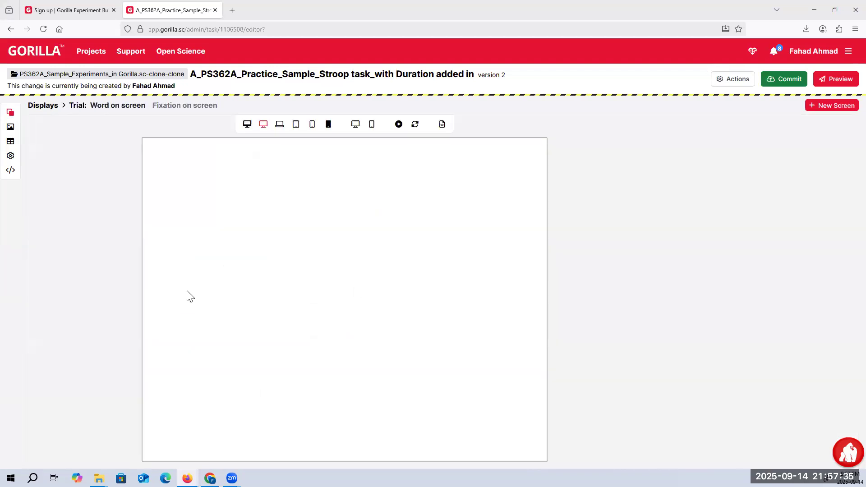
{"action": "left_click", "coordinate": [680, 167]}
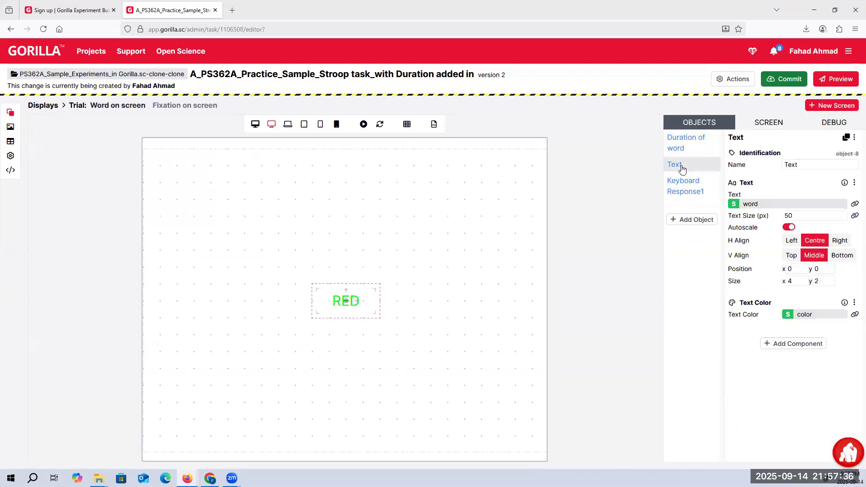
{"action": "left_click", "coordinate": [855, 205]}
{"action": "left_click", "coordinate": [392, 249]}
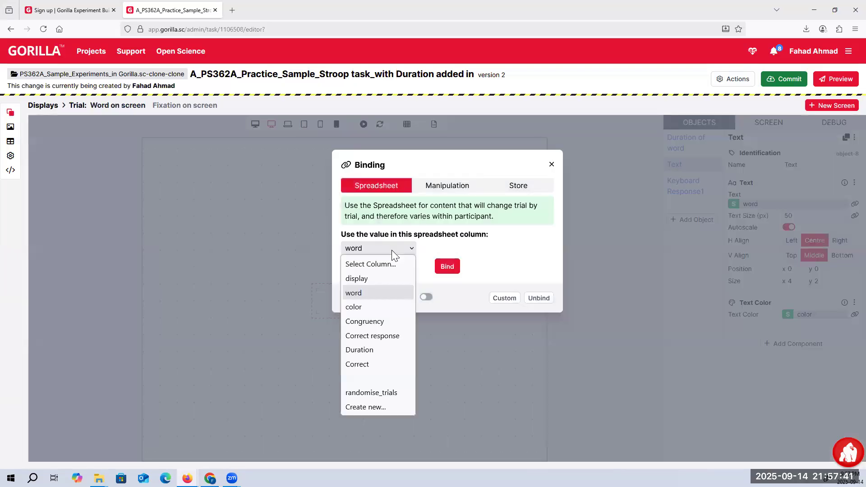
{"action": "left_click", "coordinate": [552, 164]}
{"action": "left_click", "coordinate": [551, 165]}
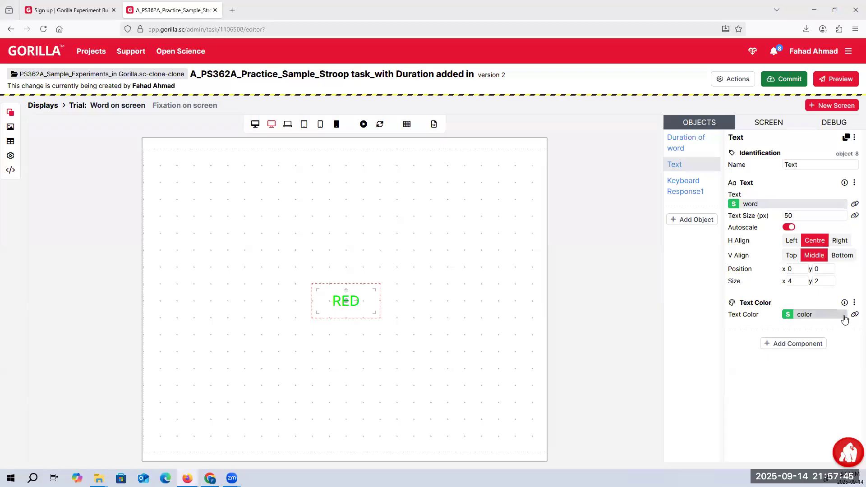
Inspect the spreadsheet column binding of the Text object's Text Color and close the dialog without rebinding
{"action": "left_click", "coordinate": [854, 315]}
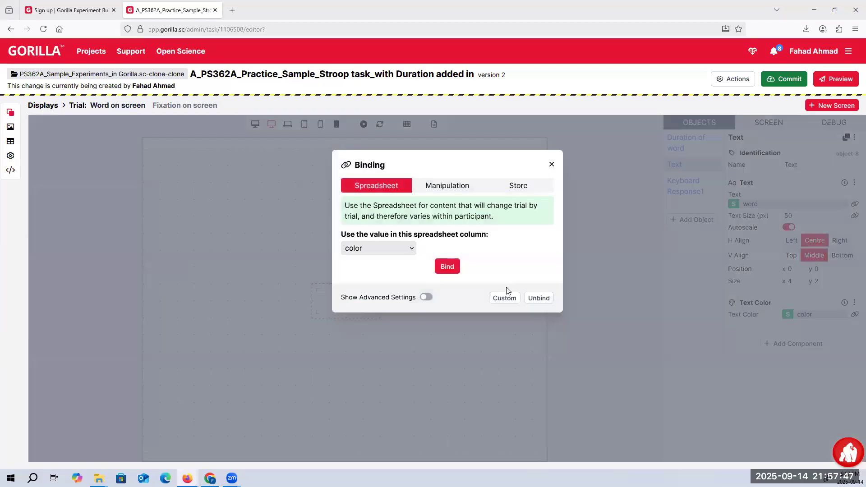
{"action": "left_click", "coordinate": [385, 248]}
{"action": "left_click", "coordinate": [385, 247]}
{"action": "left_click", "coordinate": [551, 164]}
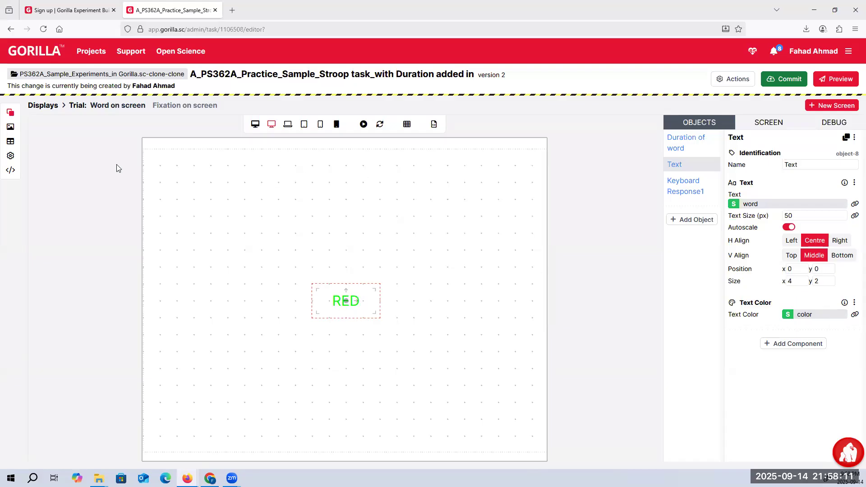
Open the task's editable spreadsheet and view the new-column dialog, closing it without adding a column
{"action": "left_click", "coordinate": [10, 141]}
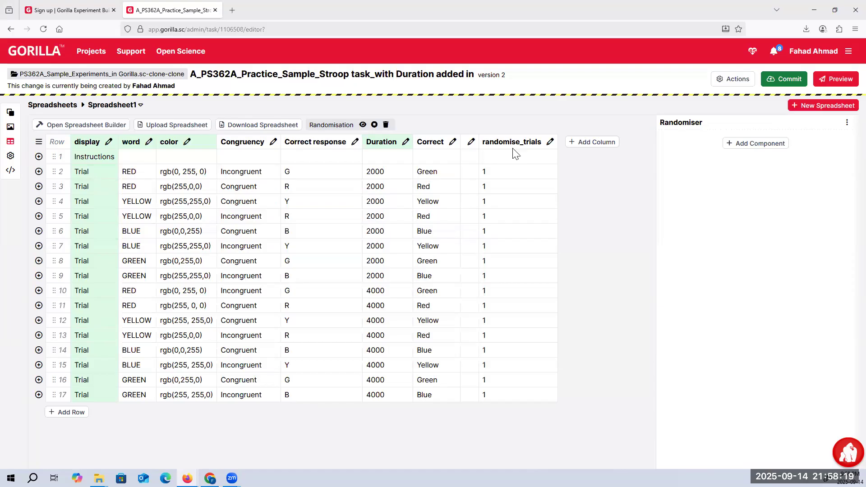
{"action": "left_click", "coordinate": [587, 144]}
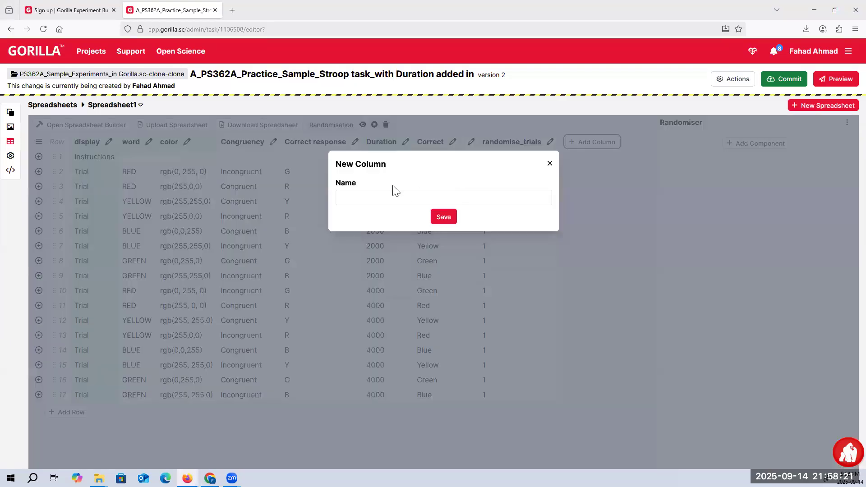
{"action": "left_click", "coordinate": [550, 163]}
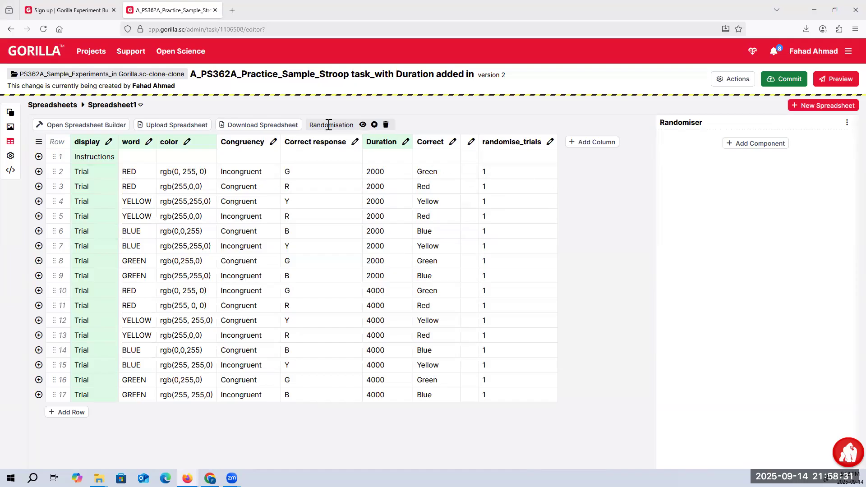
Add a Randomise Trials component to the spreadsheet's Randomiser and set its column to randomise_trials
{"action": "mouse_move", "coordinate": [331, 125]}
{"action": "left_click", "coordinate": [757, 144]}
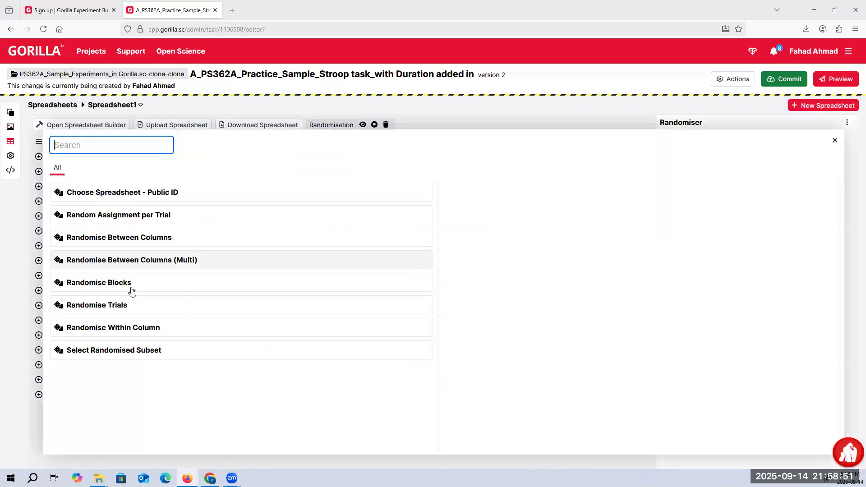
{"action": "left_click", "coordinate": [138, 307]}
{"action": "left_click", "coordinate": [475, 231]}
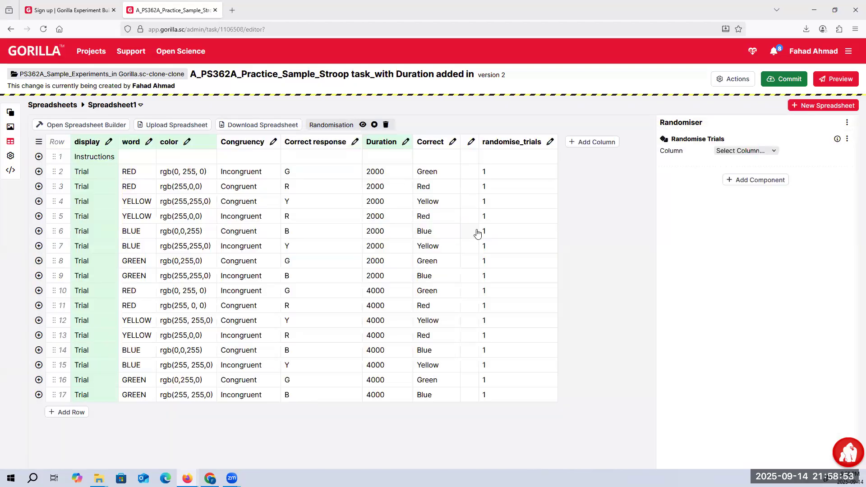
{"action": "left_click", "coordinate": [747, 152]}
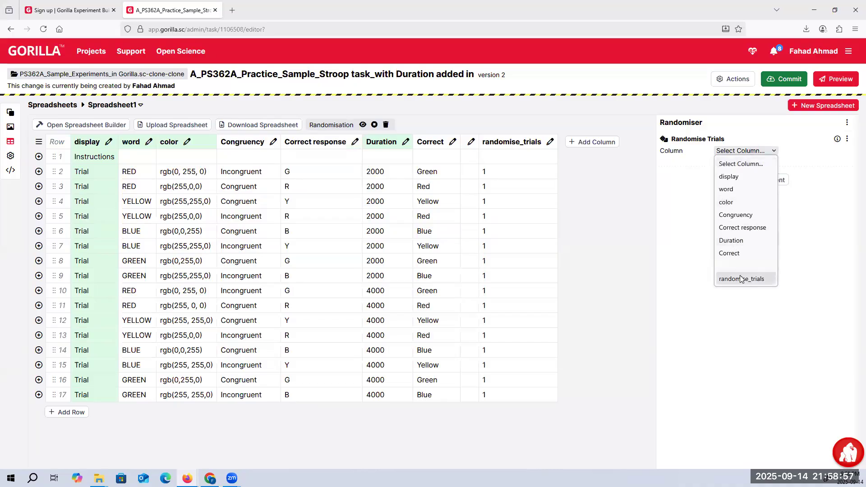
{"action": "key", "text": "Return"}
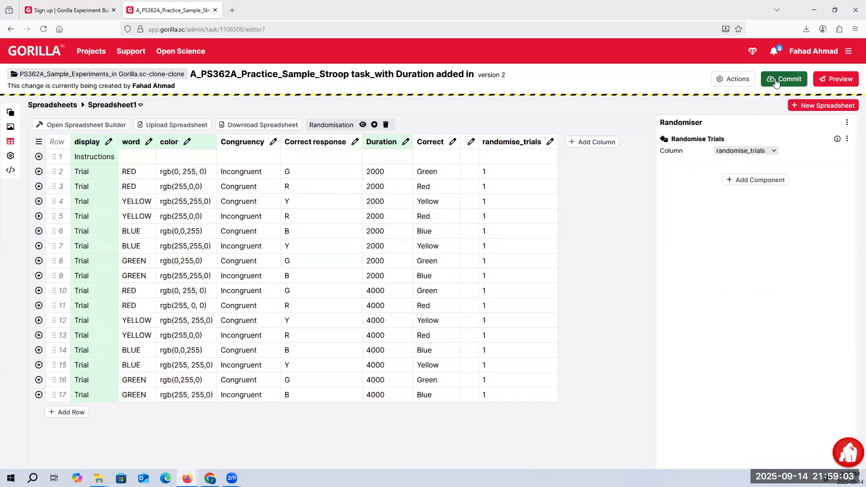
Open the Sample_Experiment_Modified_Strooptask experiment, check its task node's settings, and put the design into edit mode
{"action": "left_click", "coordinate": [158, 80]}
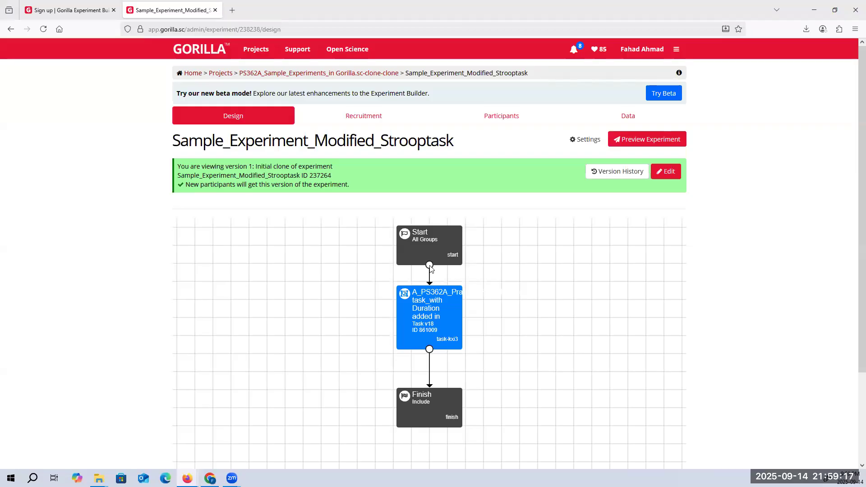
{"action": "left_click", "coordinate": [428, 308]}
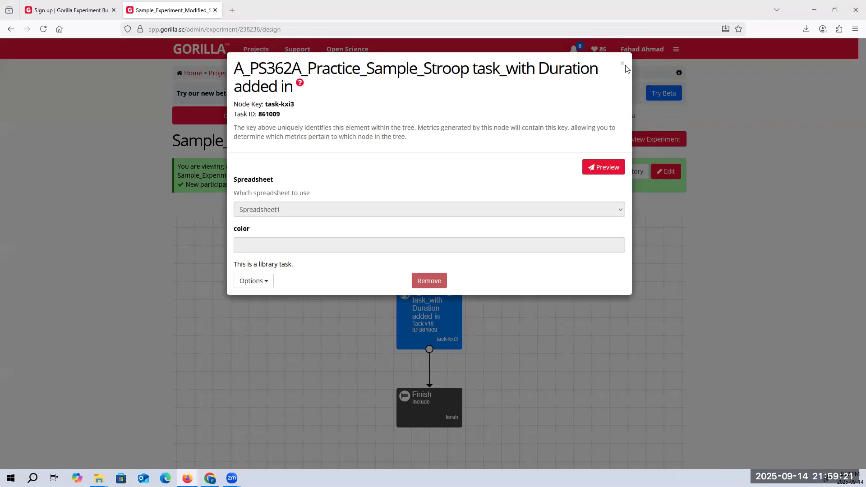
{"action": "left_click", "coordinate": [662, 156]}
{"action": "left_click", "coordinate": [665, 171]}
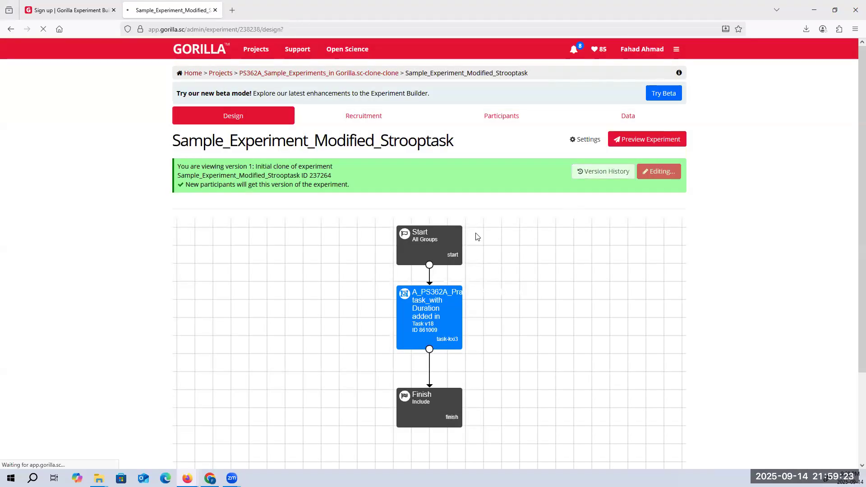
Remove the library Stroop task node from the experiment tree
{"action": "left_click", "coordinate": [427, 330]}
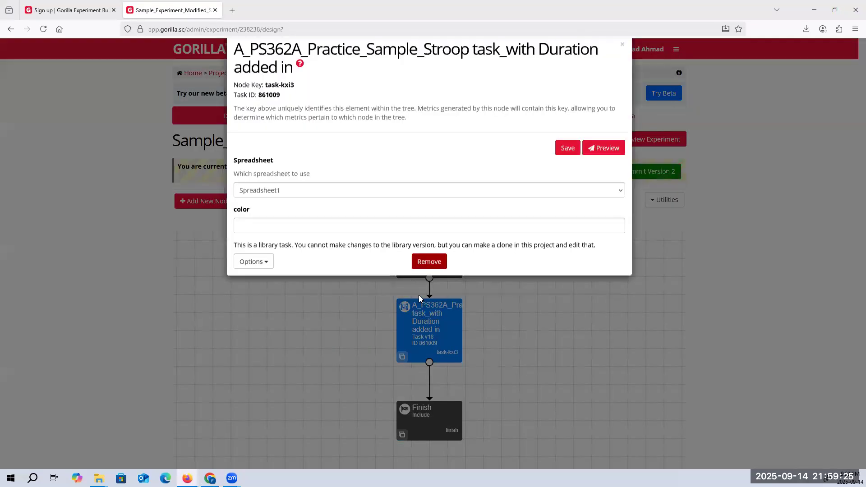
{"action": "left_click", "coordinate": [429, 282]}
{"action": "left_click", "coordinate": [463, 269]}
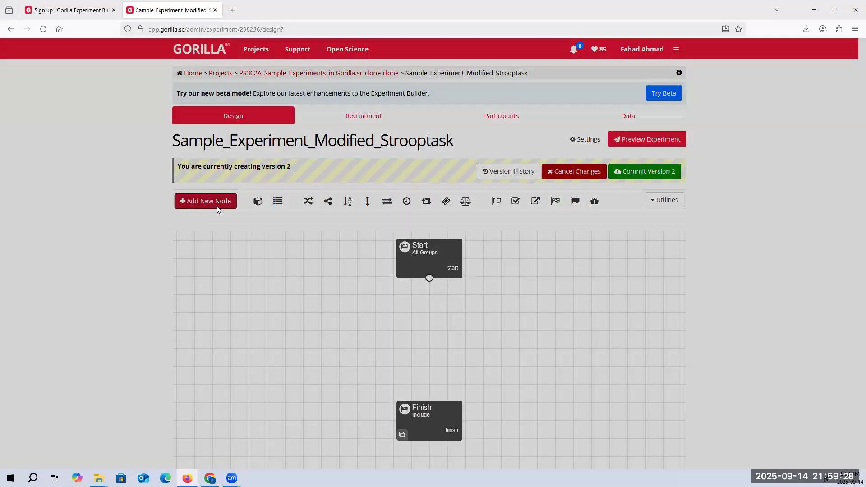
Add the current project's A_PS362A_Practice_Sample_Stroop task_with Duration added in as a task node and connect it between Start and Finish
{"action": "left_click", "coordinate": [216, 205]}
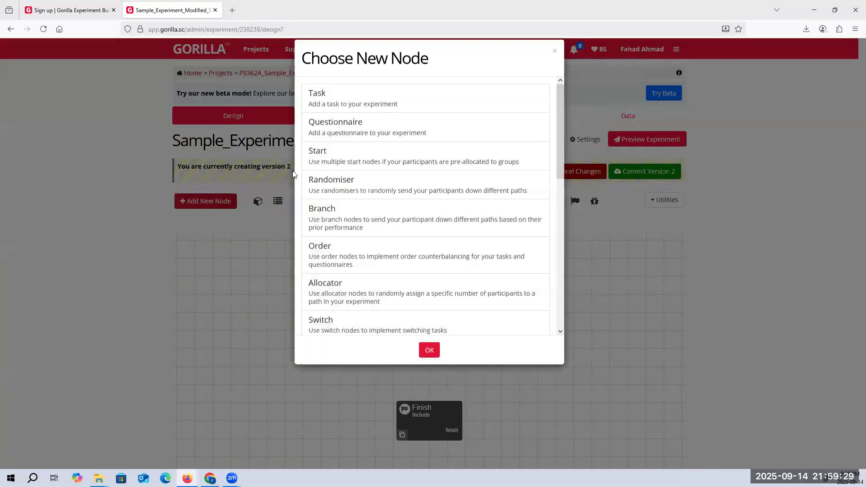
{"action": "left_click", "coordinate": [371, 115]}
{"action": "left_click", "coordinate": [424, 361]}
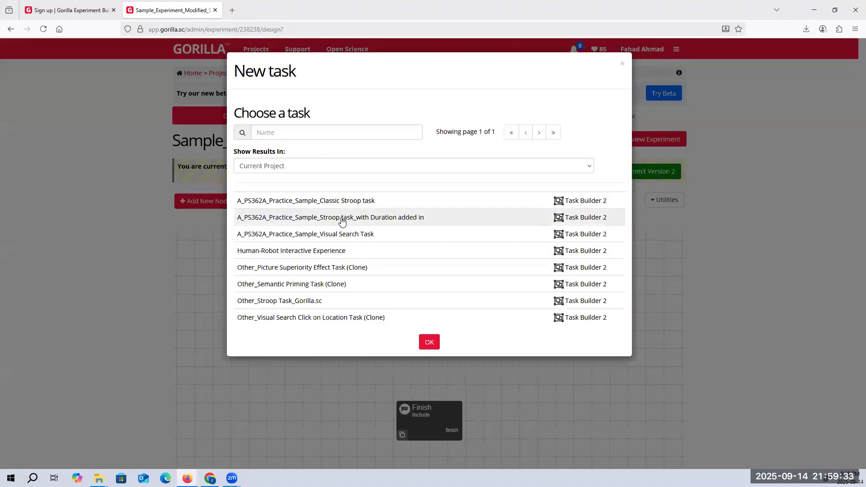
{"action": "left_click", "coordinate": [342, 218]}
{"action": "left_click", "coordinate": [428, 342]}
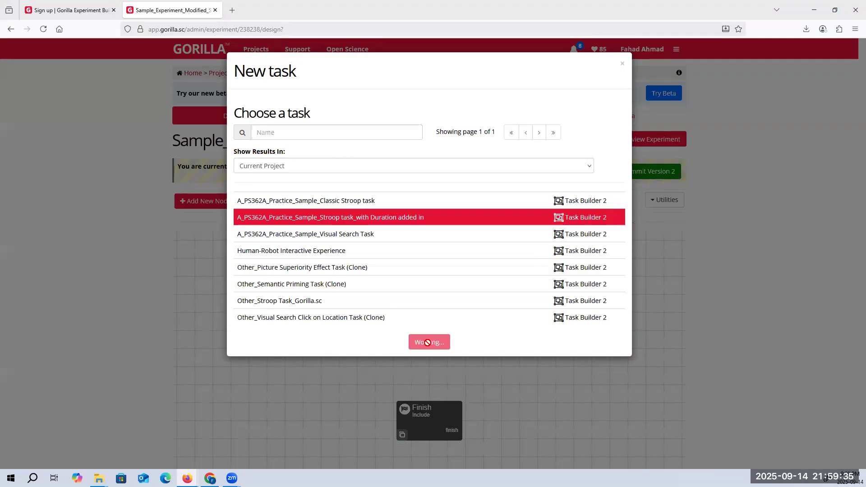
{"action": "left_click", "coordinate": [448, 341]}
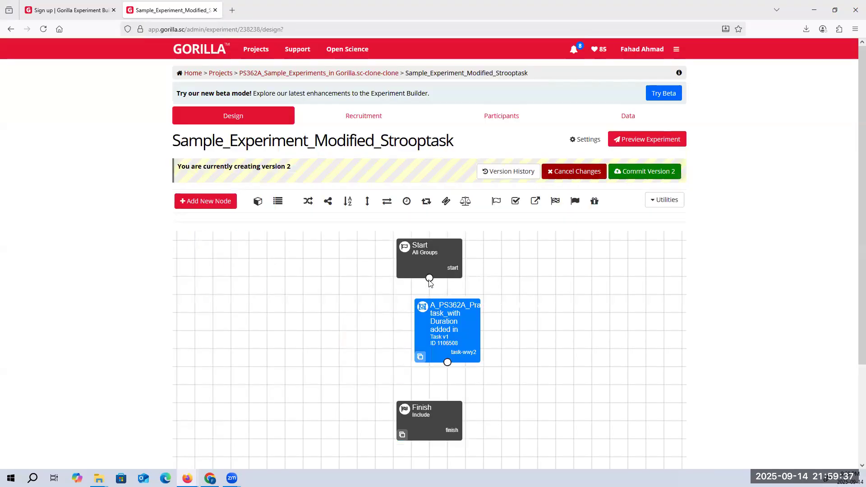
{"action": "left_click_drag", "start_coordinate": [430, 278], "coordinate": [450, 321]}
{"action": "left_click_drag", "start_coordinate": [446, 363], "coordinate": [435, 407]}
Look through the experiment's Recruitment, Participants and Data pages, and return to the Design page
{"action": "left_click", "coordinate": [369, 119]}
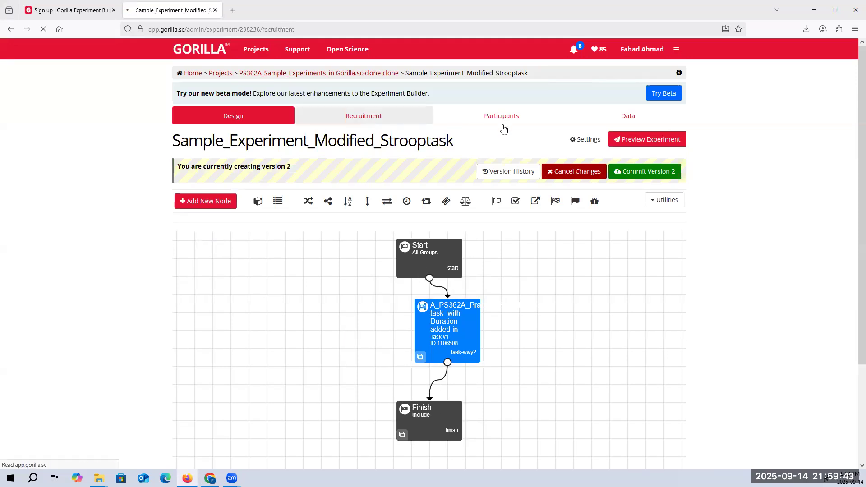
{"action": "left_click", "coordinate": [503, 119]}
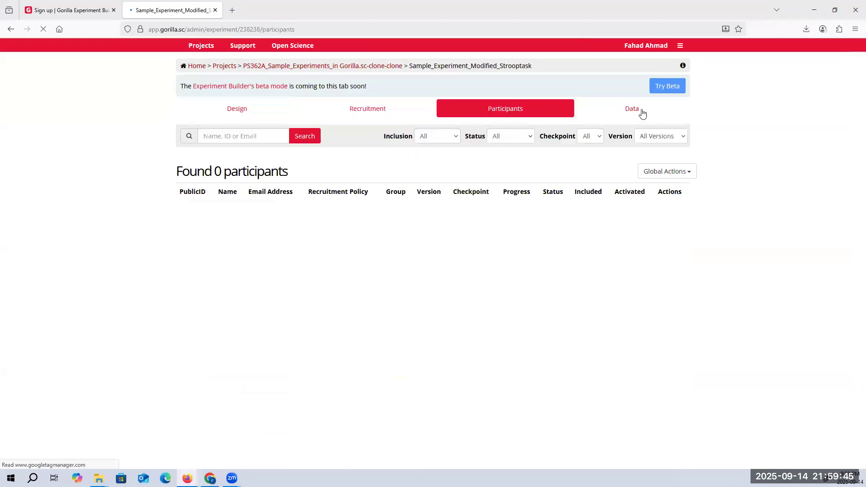
{"action": "left_click", "coordinate": [641, 118]}
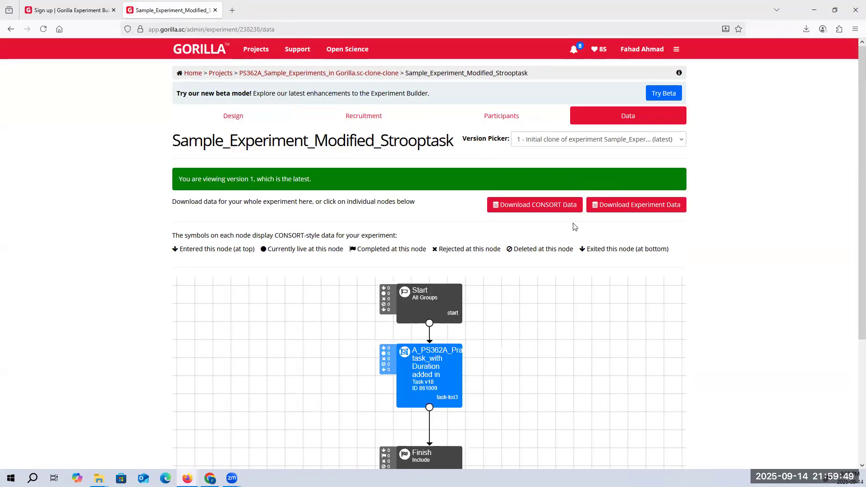
{"action": "scroll", "coordinate": [573, 225], "scroll_direction": "down", "scroll_amount": 3}
{"action": "scroll", "coordinate": [230, 143], "scroll_direction": "up", "scroll_amount": 3}
{"action": "left_click", "coordinate": [232, 116]}
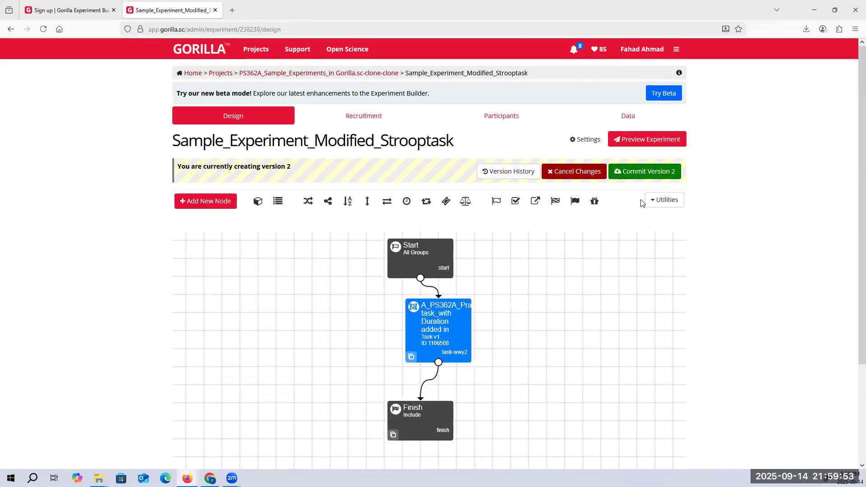
Start a preview of the modified Stroop experiment and proceed past the instructions to the test trials
{"action": "left_click", "coordinate": [634, 143]}
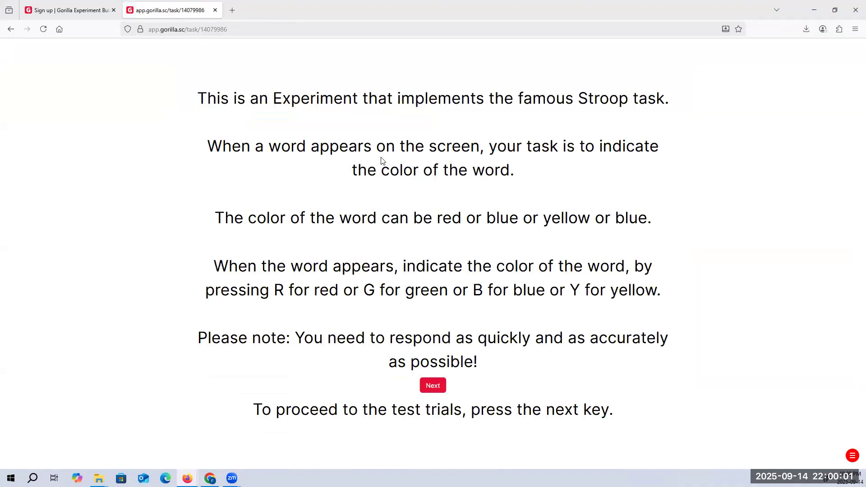
{"action": "left_click", "coordinate": [432, 385]}
{"action": "left_click", "coordinate": [432, 384]}
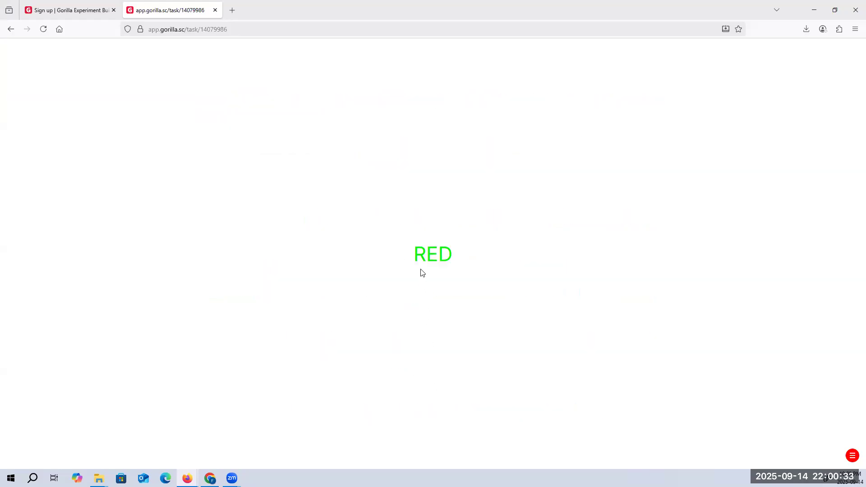
Answer every Stroop trial with the initial letter of the word's display colour until the preview ends, and return to the editor
{"action": "key", "text": "g"}
{"action": "key", "text": "r"}
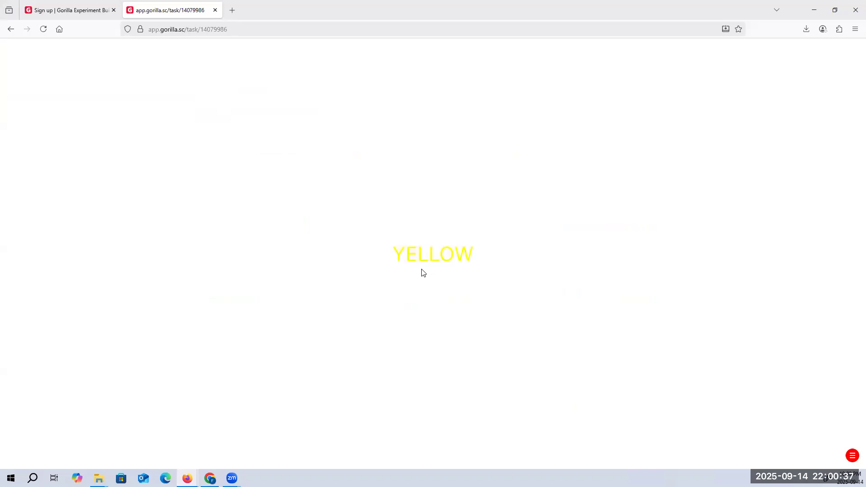
{"action": "key", "text": "y"}
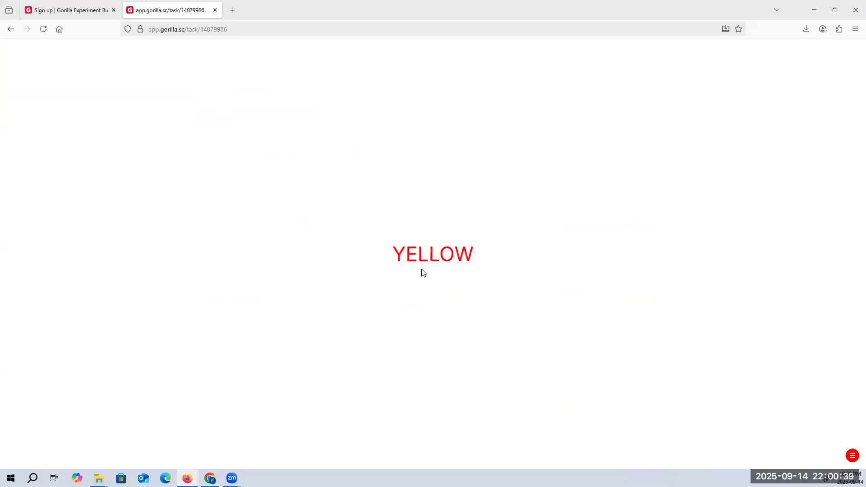
{"action": "key", "text": "r"}
{"action": "key", "text": "b"}
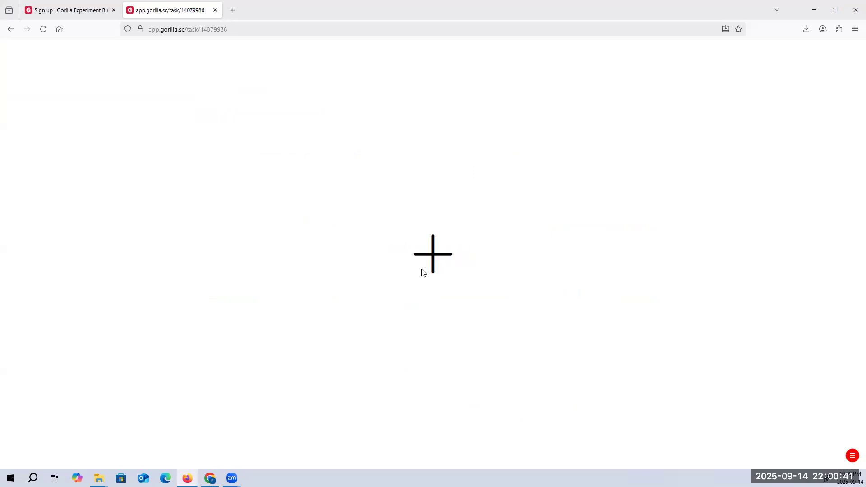
{"action": "key", "text": "y"}
{"action": "key", "text": "g"}
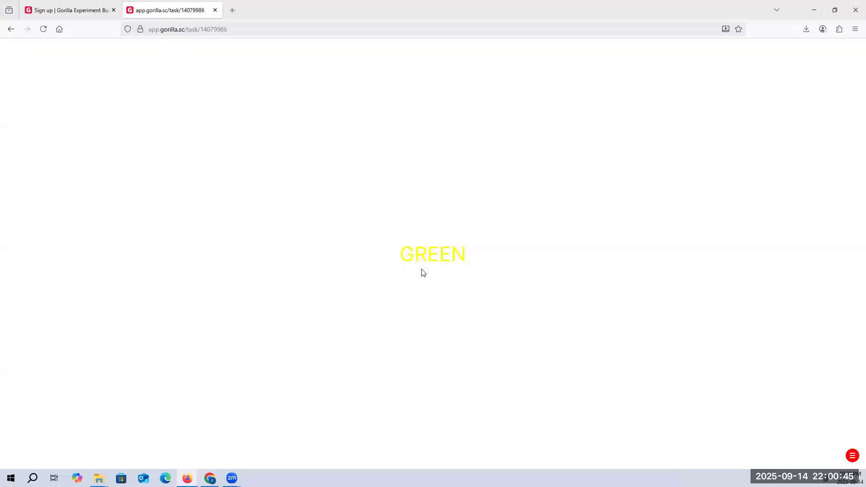
{"action": "key", "text": "y"}
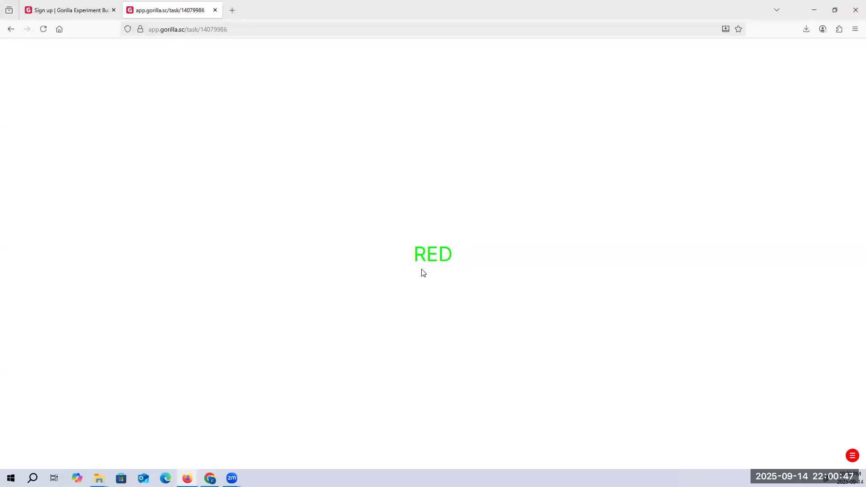
{"action": "key", "text": "g"}
{"action": "key", "text": "r"}
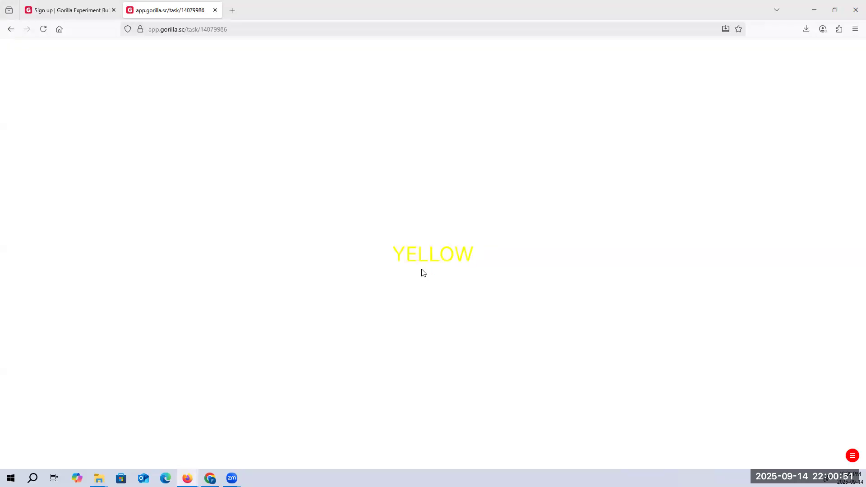
{"action": "key", "text": "y"}
{"action": "key", "text": "r"}
{"action": "key", "text": "b"}
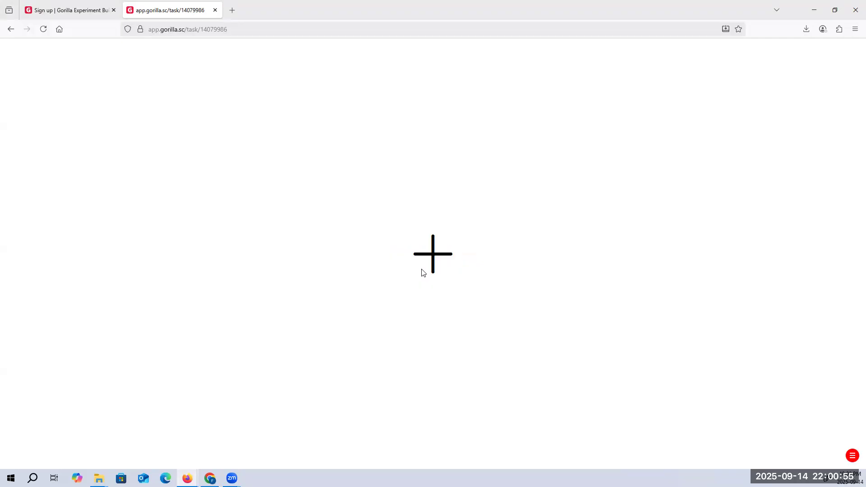
{"action": "key", "text": "y"}
{"action": "key", "text": "g"}
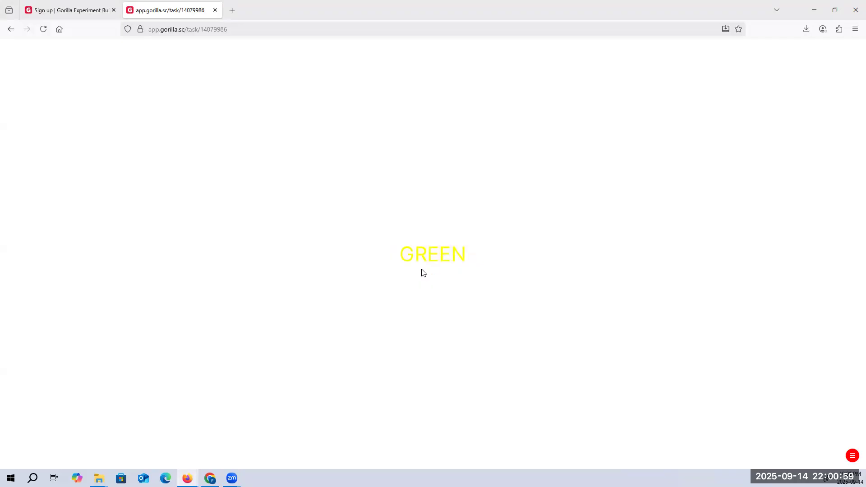
{"action": "key", "text": "y"}
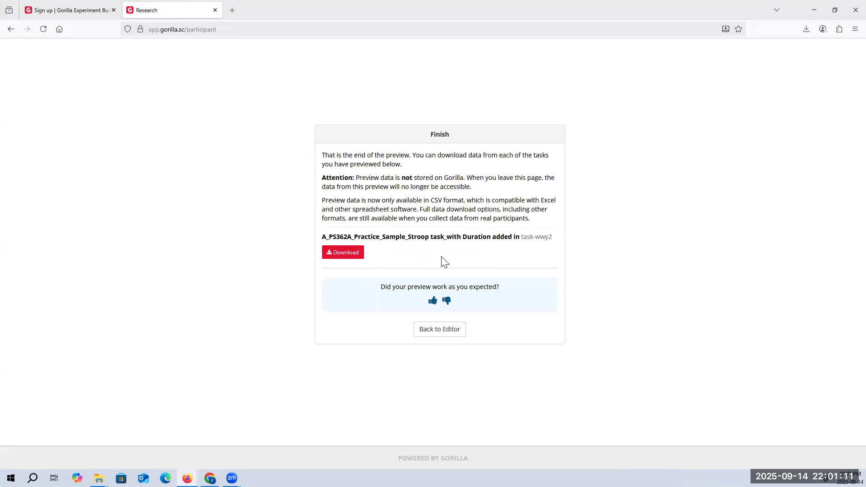
{"action": "left_click", "coordinate": [451, 331]}
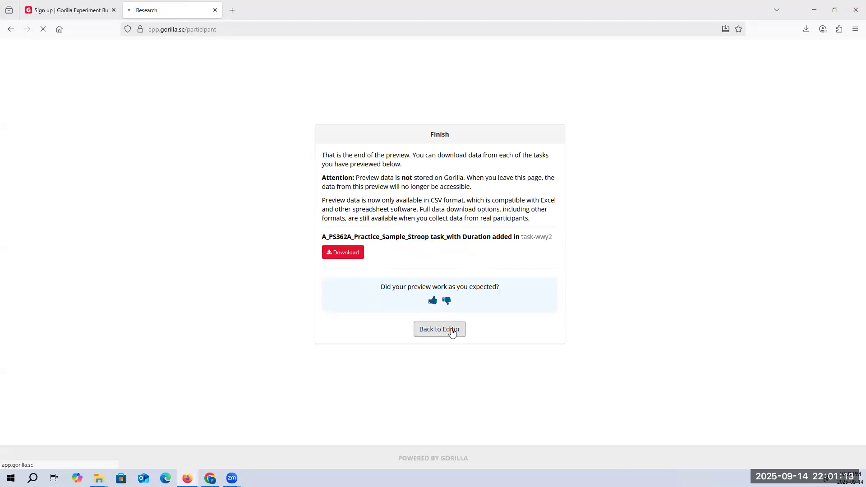